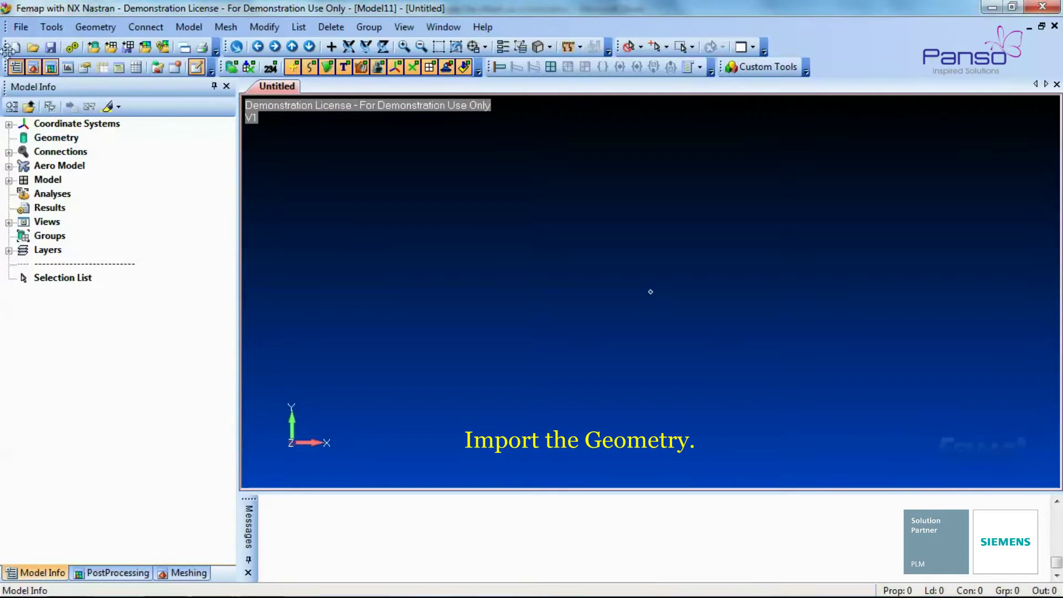
Step: Import Hexmesh Solid.x_t with default read options and turn the bracket into an oblique 3-D view
left_click(21, 26)
mouse_move(136, 204)
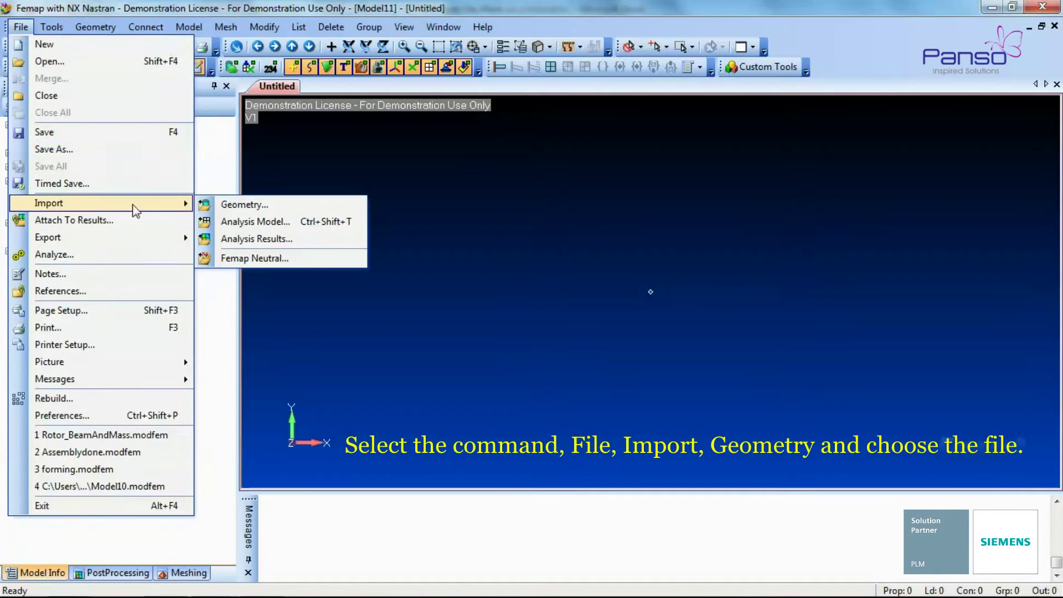
left_click(232, 206)
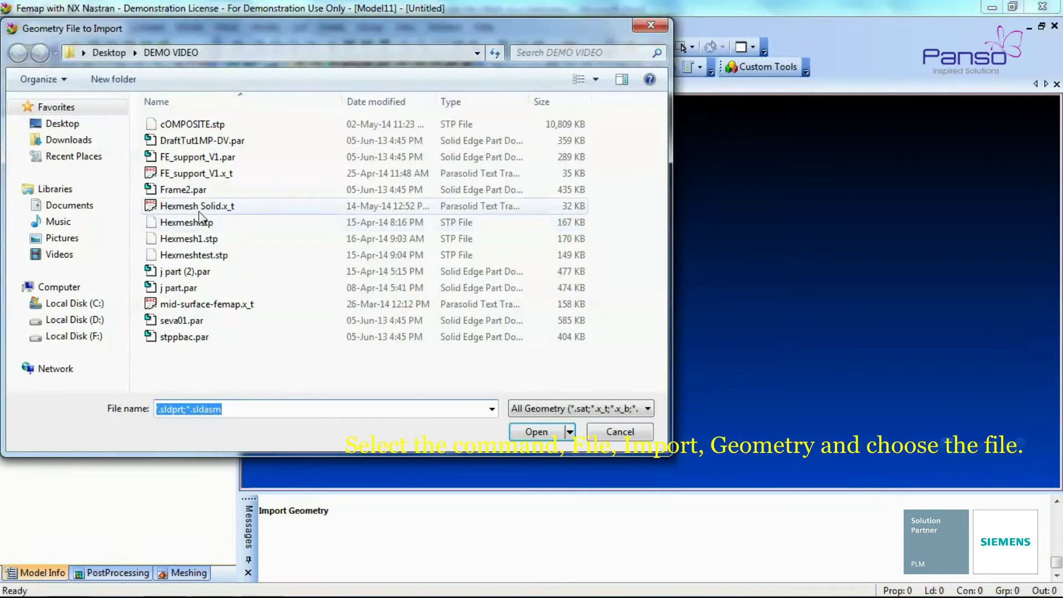
left_click(206, 208)
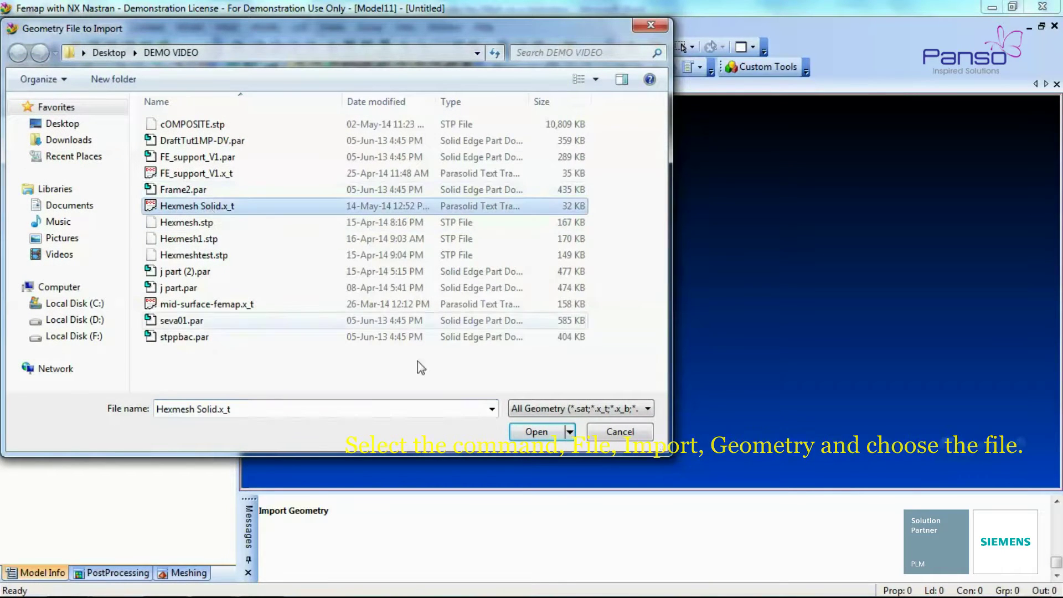
left_click(532, 432)
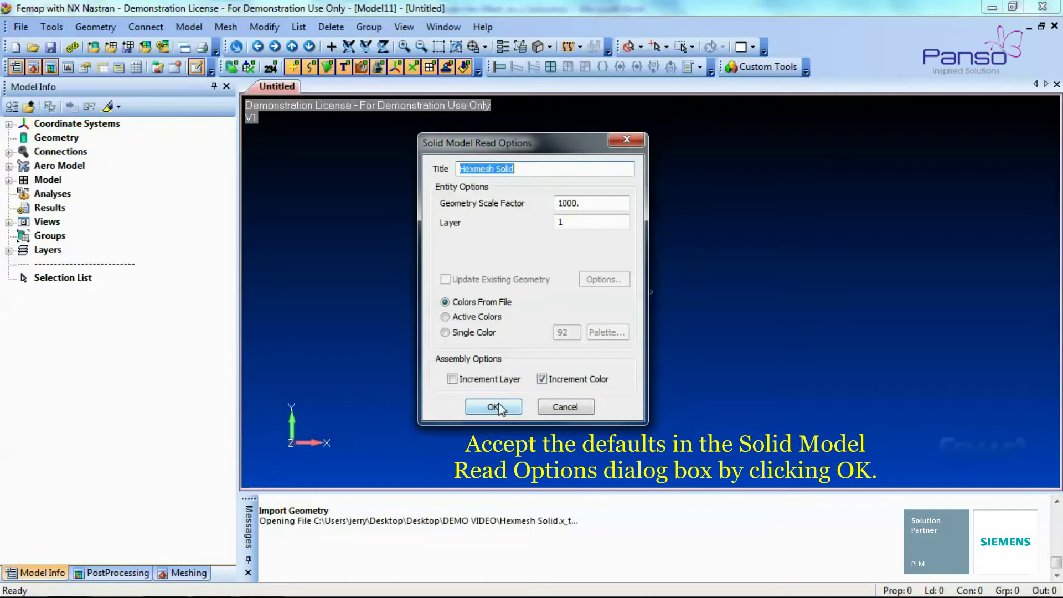
left_click(495, 408)
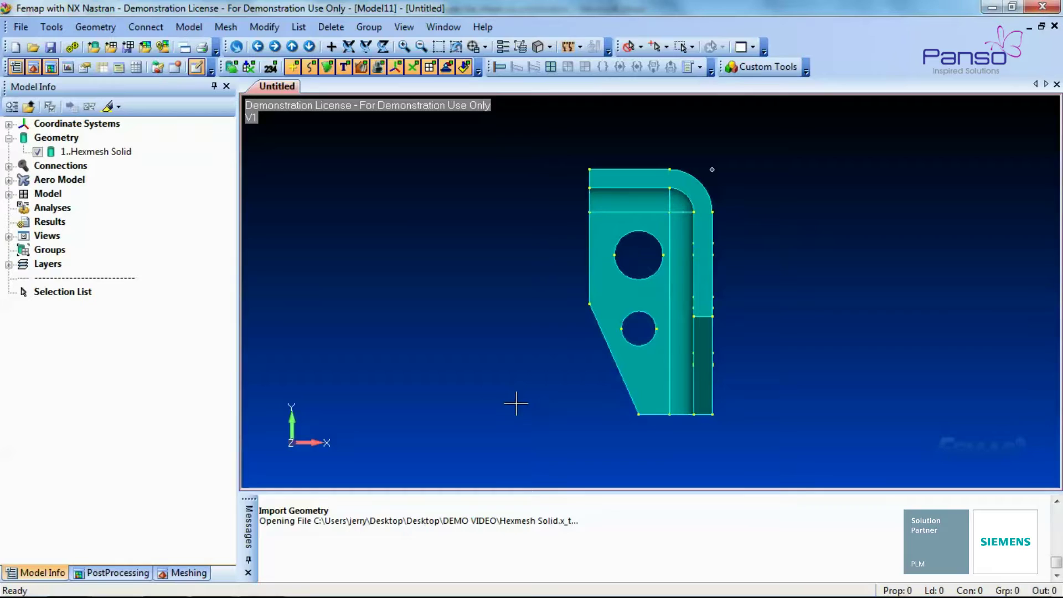
middle_click_drag(524, 216, 908, 465)
middle_click_drag(797, 440, 728, 415, "shift")
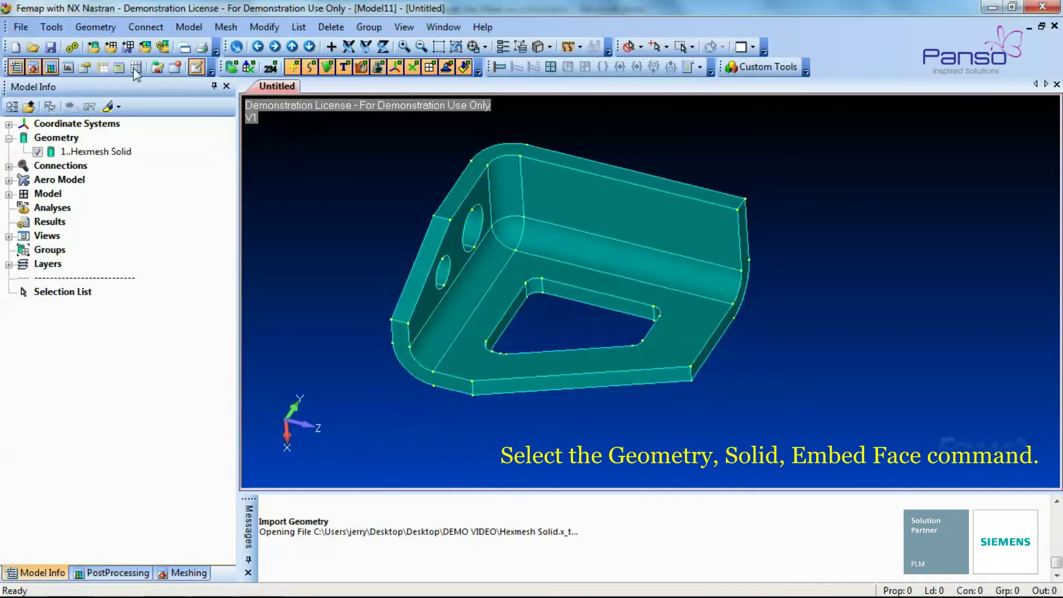
Step: Embed the bracket's lower face (face 19), creating Embedded Solid 2
left_click(96, 27)
mouse_move(148, 301)
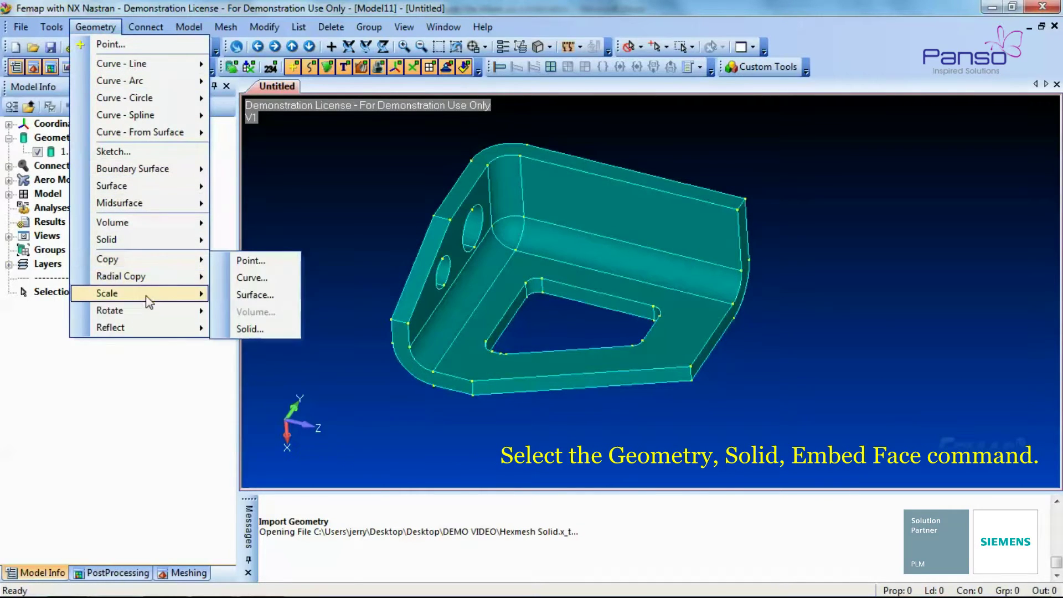
mouse_move(151, 240)
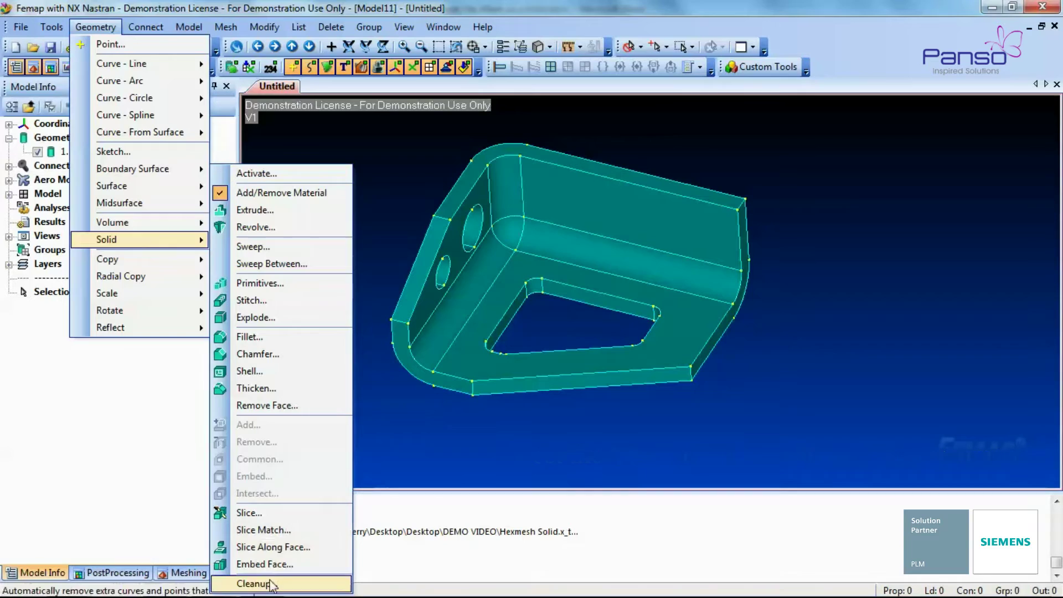
left_click(265, 563)
left_click(567, 319)
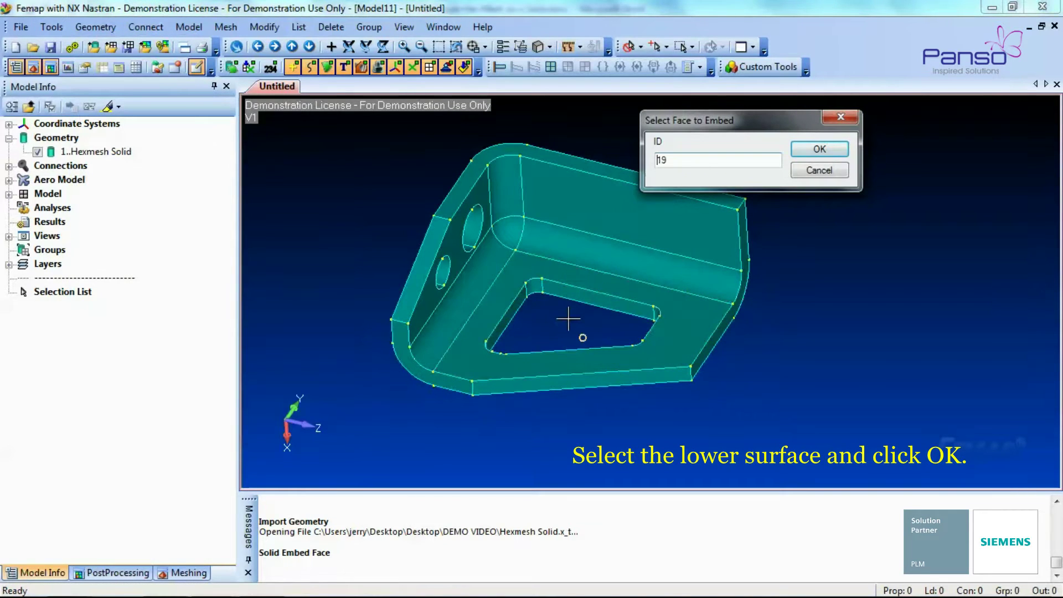
left_click(819, 151)
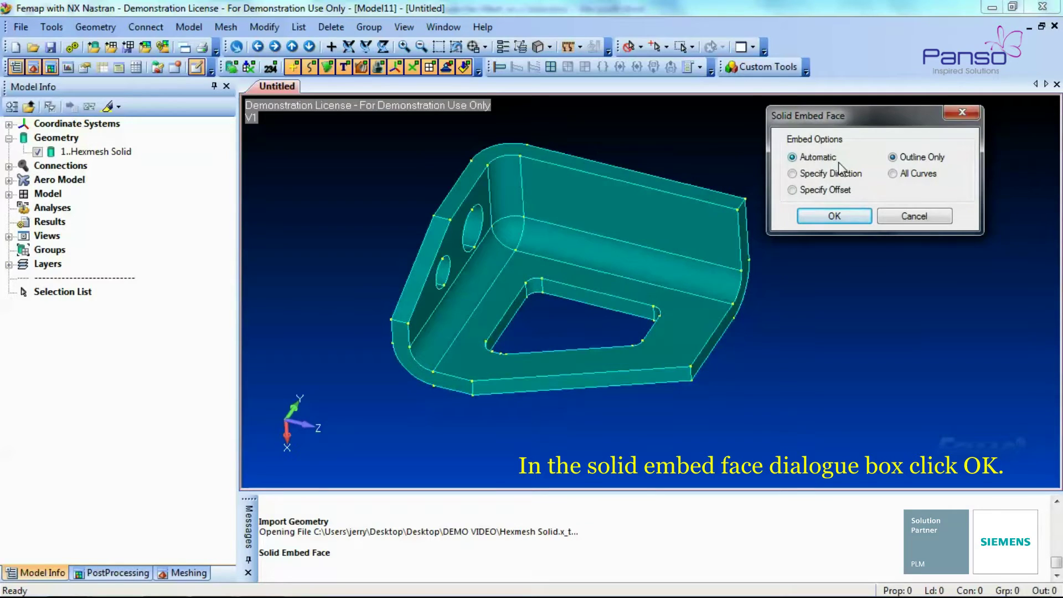
left_click(833, 217)
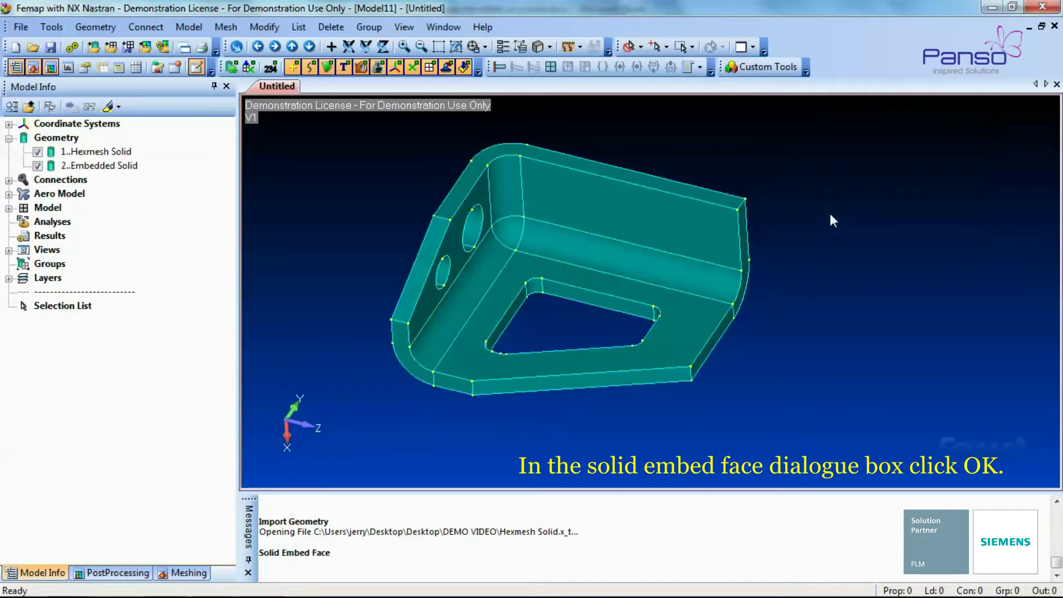
Step: Embed the left side face with the holes (face 18), creating Embedded Solid 3
left_click(95, 27)
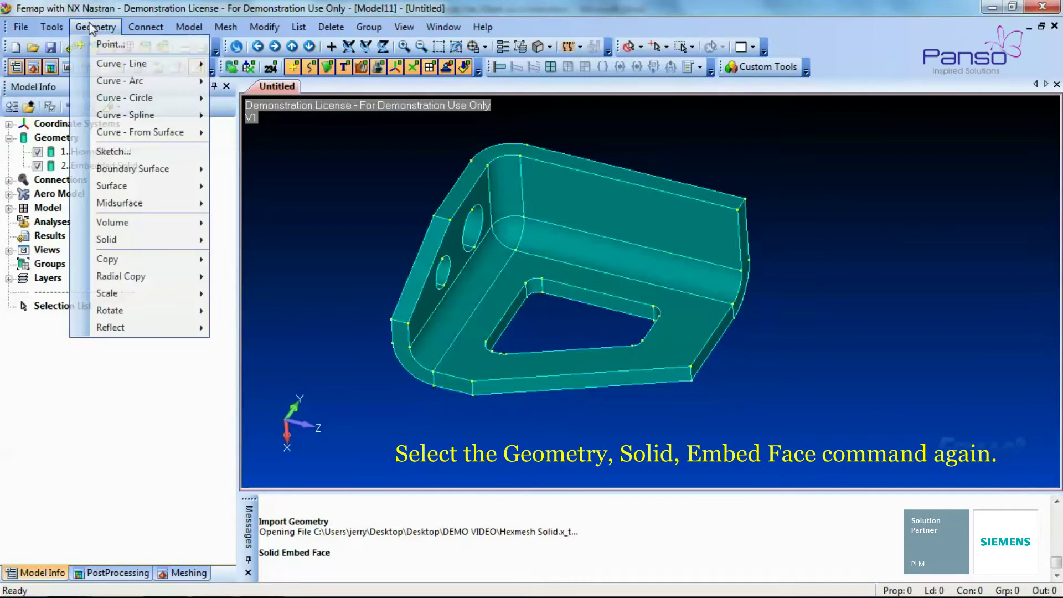
mouse_move(134, 239)
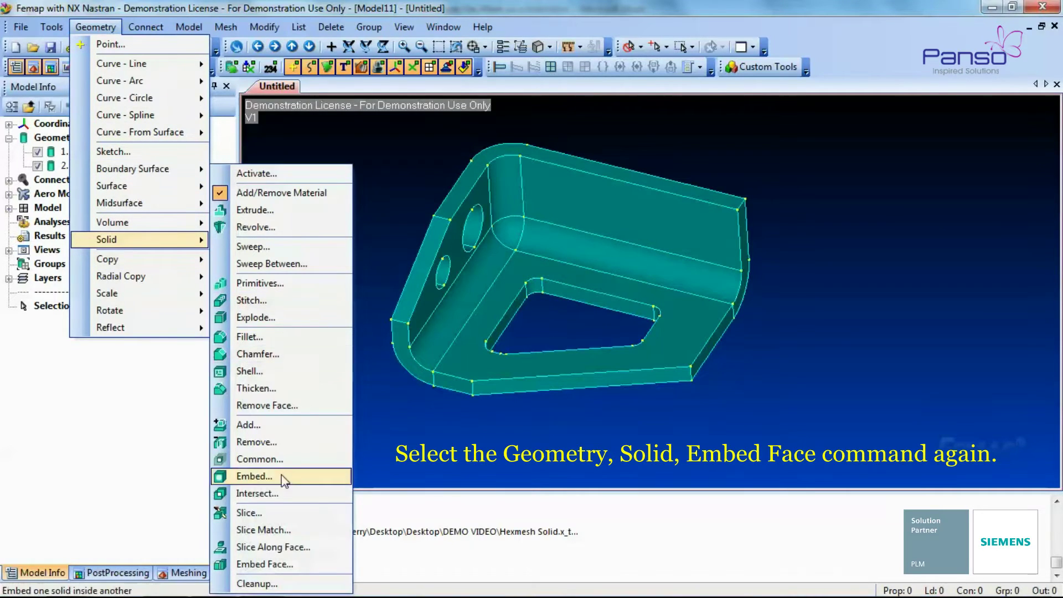
left_click(290, 559)
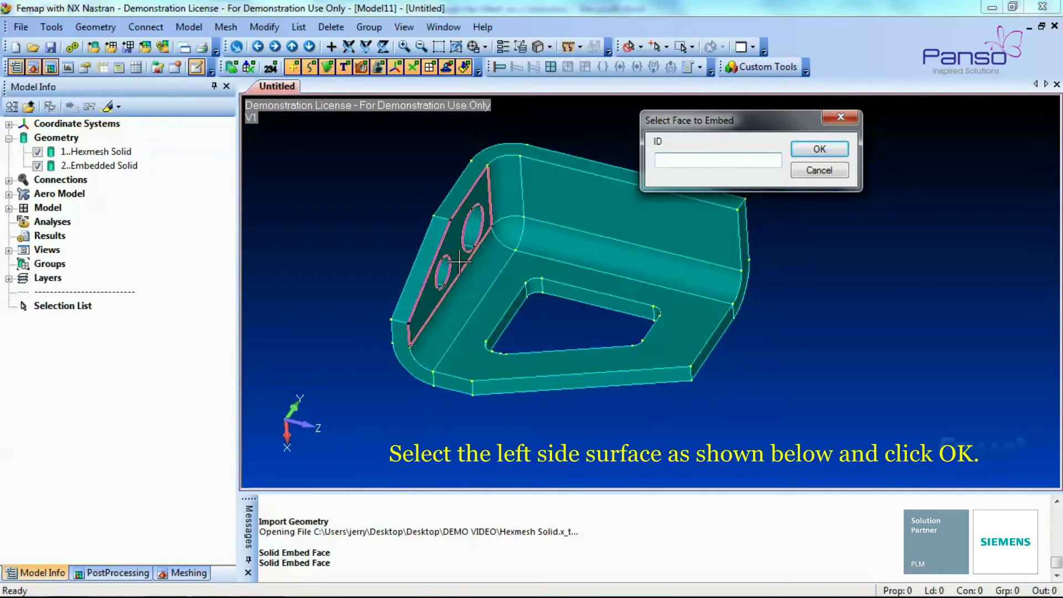
left_click(459, 259)
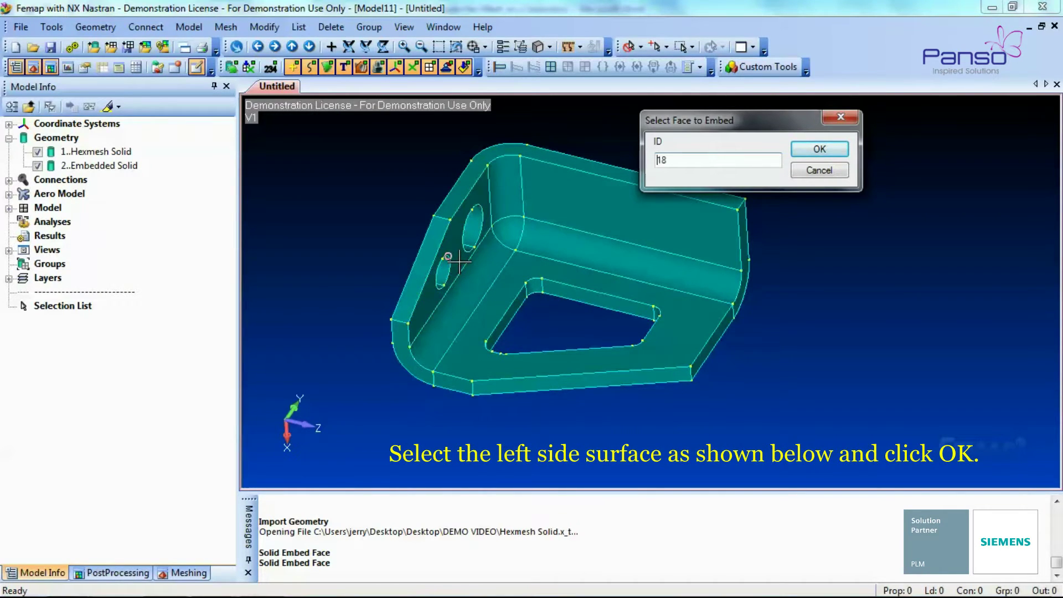
left_click(801, 152)
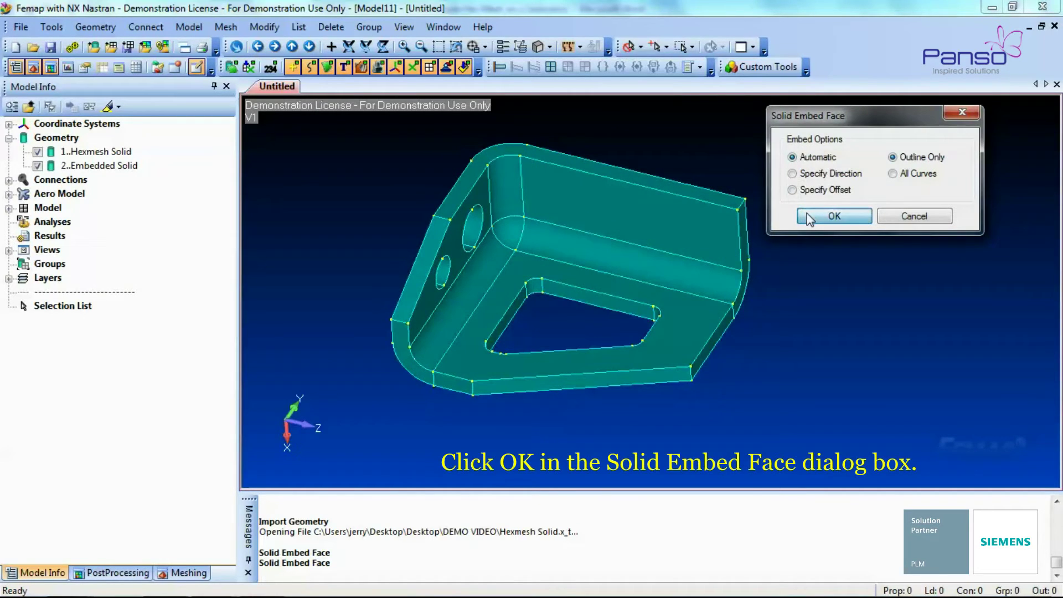
left_click(808, 217)
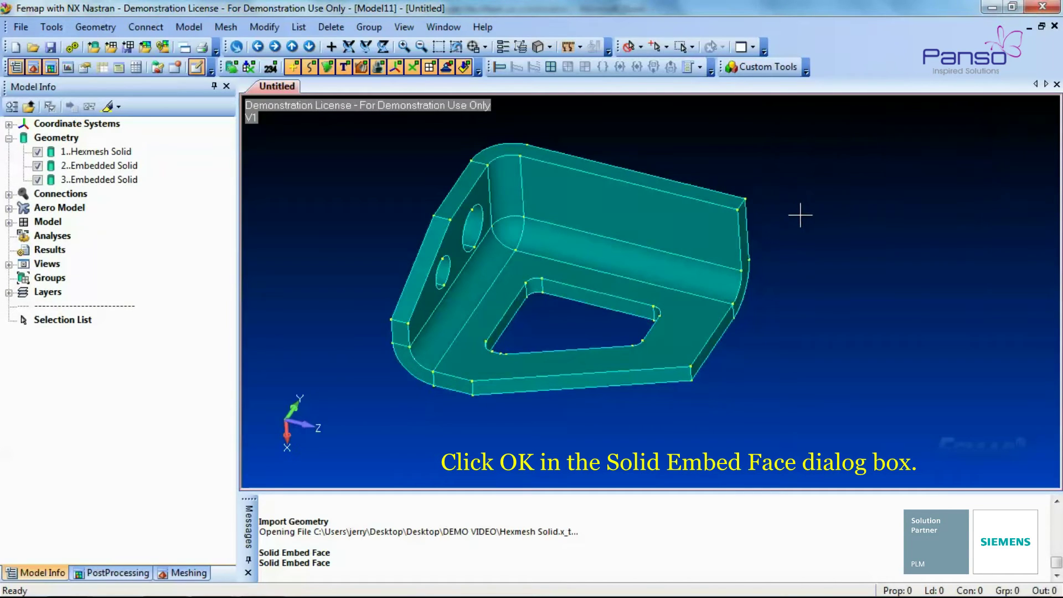
Step: Embed the upper side face (face 24) with default options, adding Embedded Solid 4
left_click(95, 27)
mouse_move(110, 239)
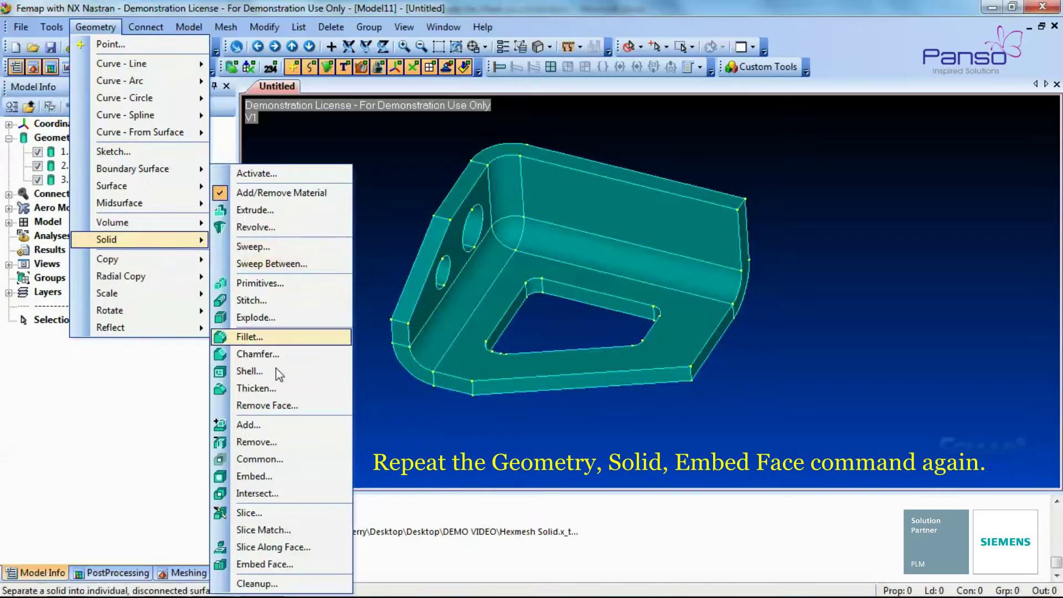
left_click(260, 564)
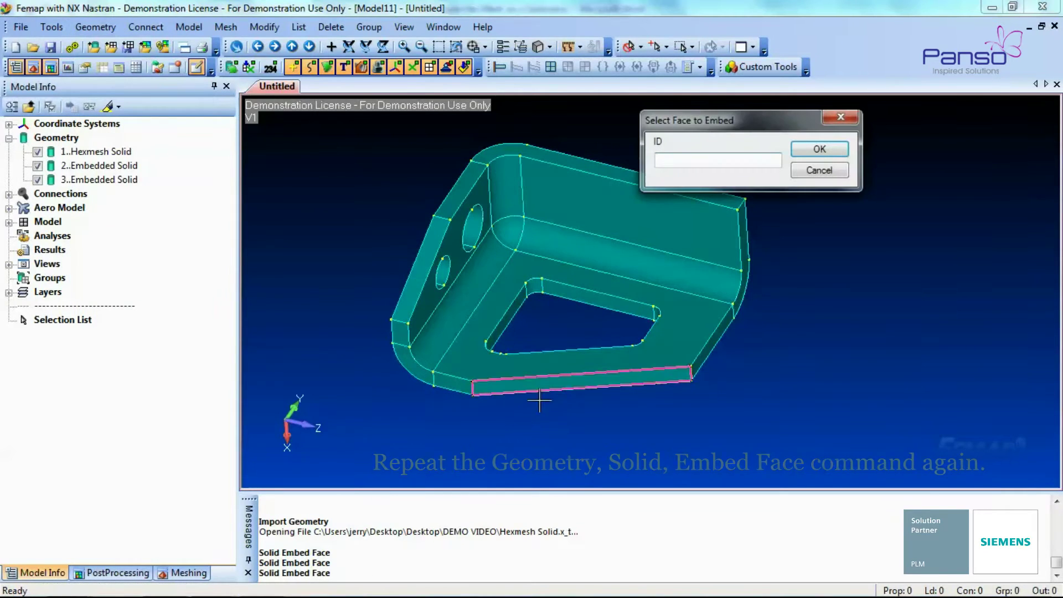
left_click(630, 213)
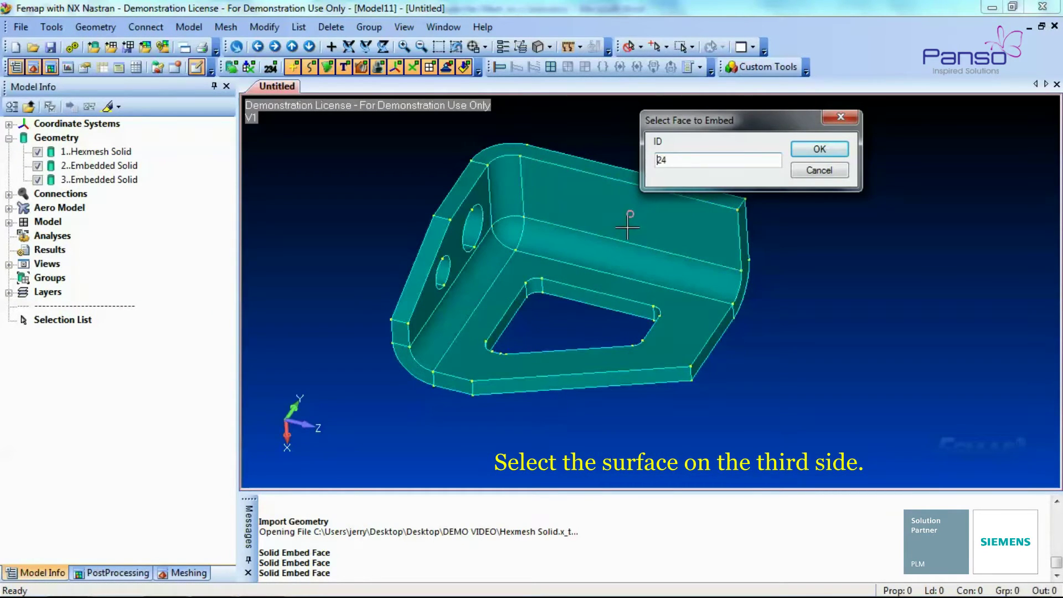
left_click(821, 153)
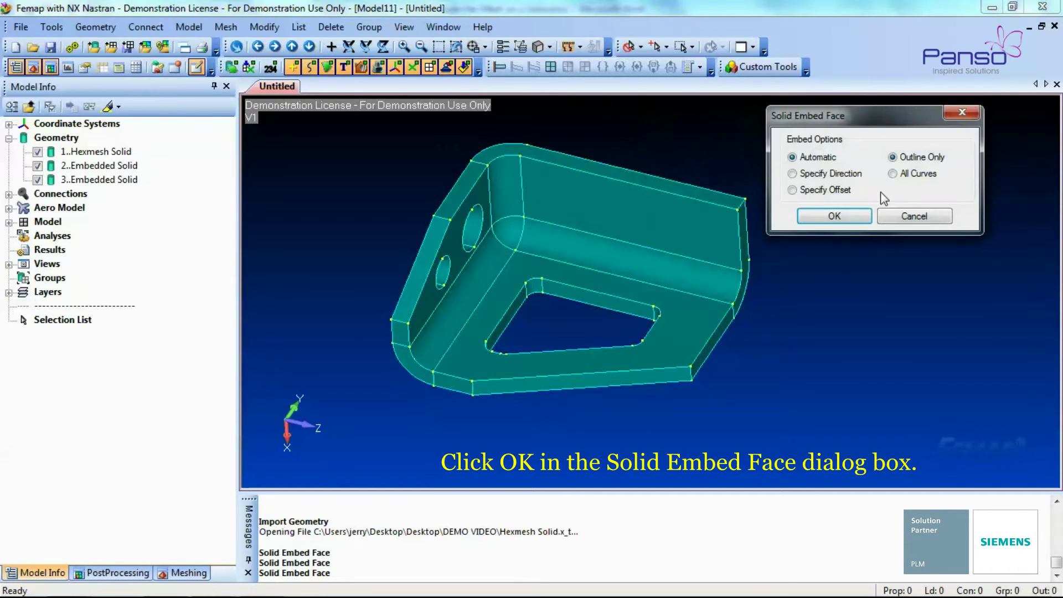
left_click(853, 217)
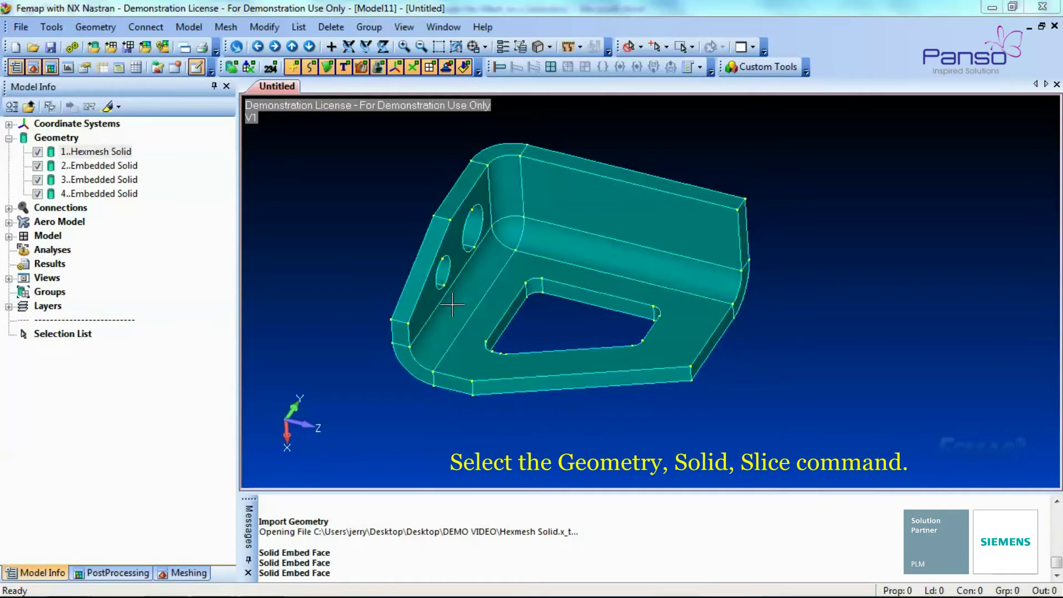
Step: Select the Hexmesh Solid (solid 1) as the solid to slice
left_click(95, 27)
mouse_move(132, 240)
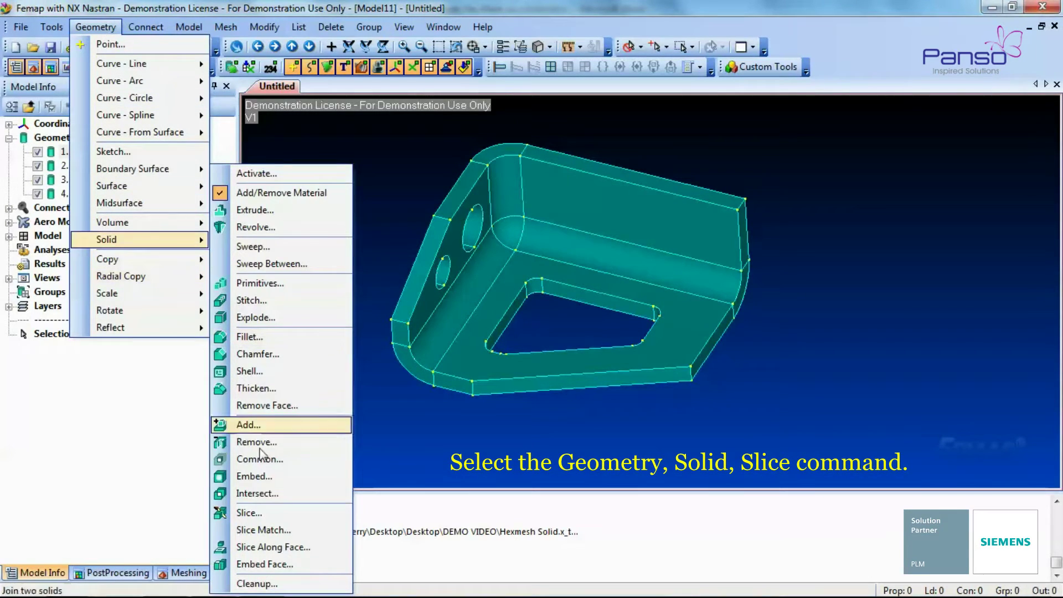
left_click(260, 512)
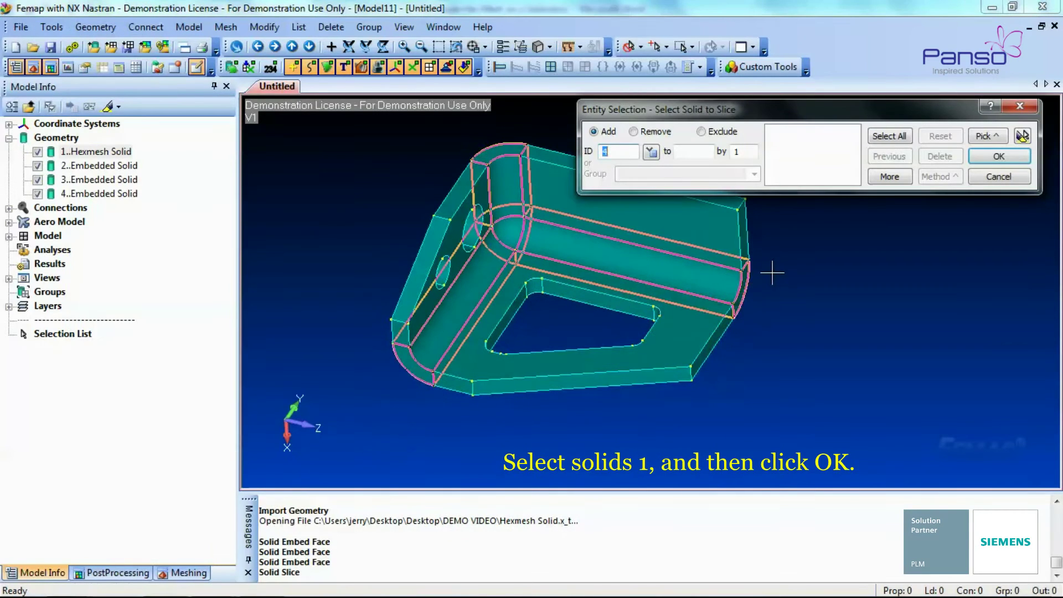
left_click(573, 251)
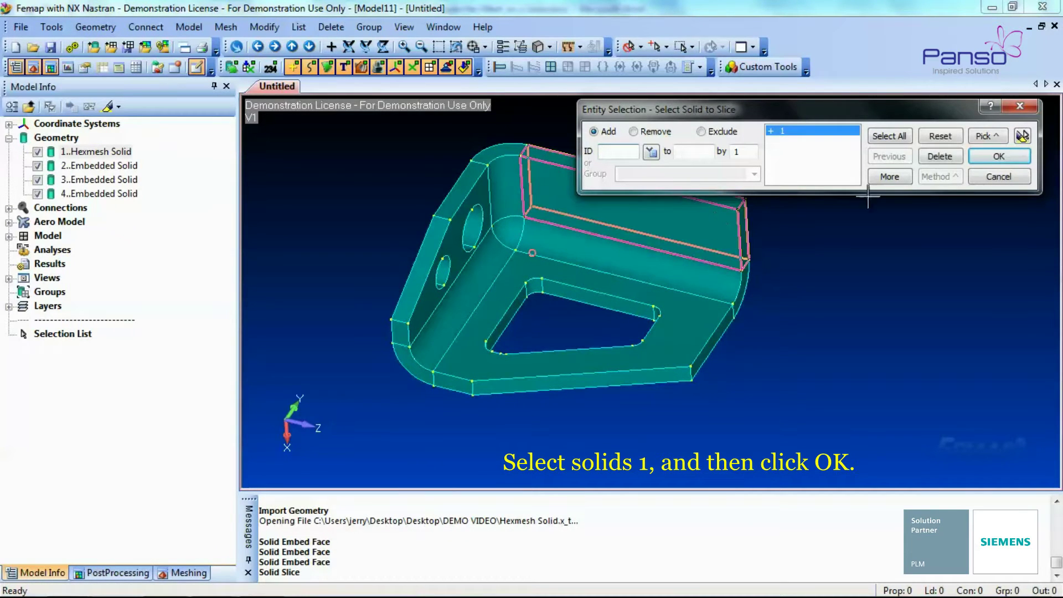
left_click(990, 159)
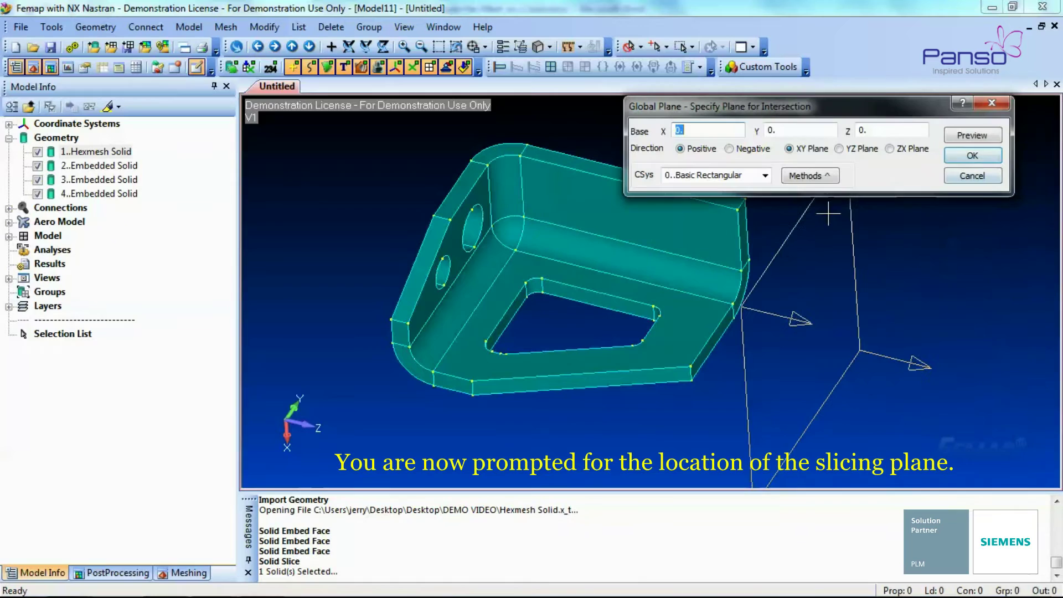
Step: Cut it with a global XY plane snapped to point 117 at the blend end
left_click(826, 176)
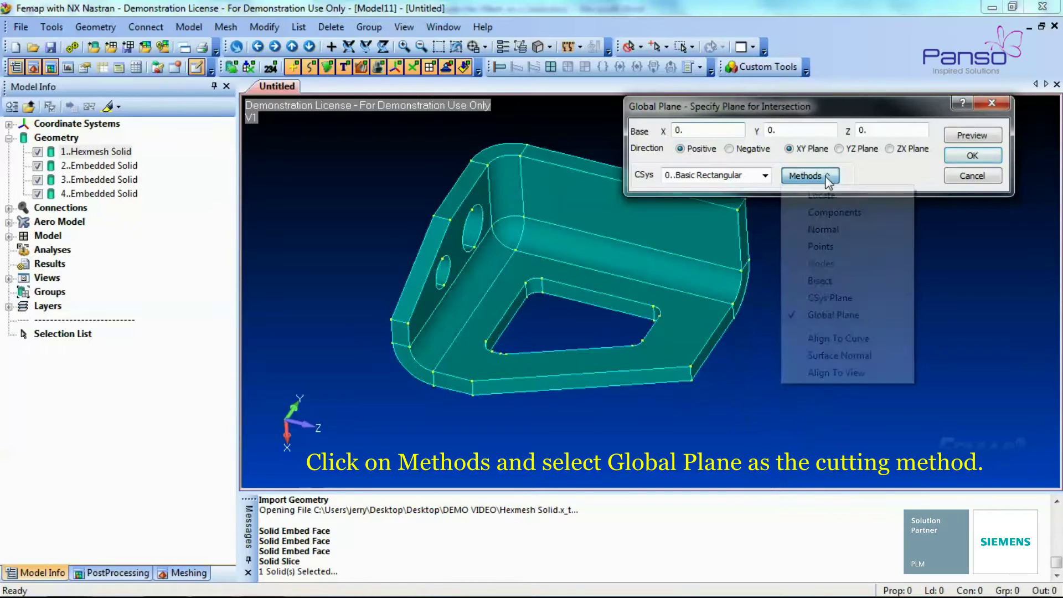
left_click(830, 319)
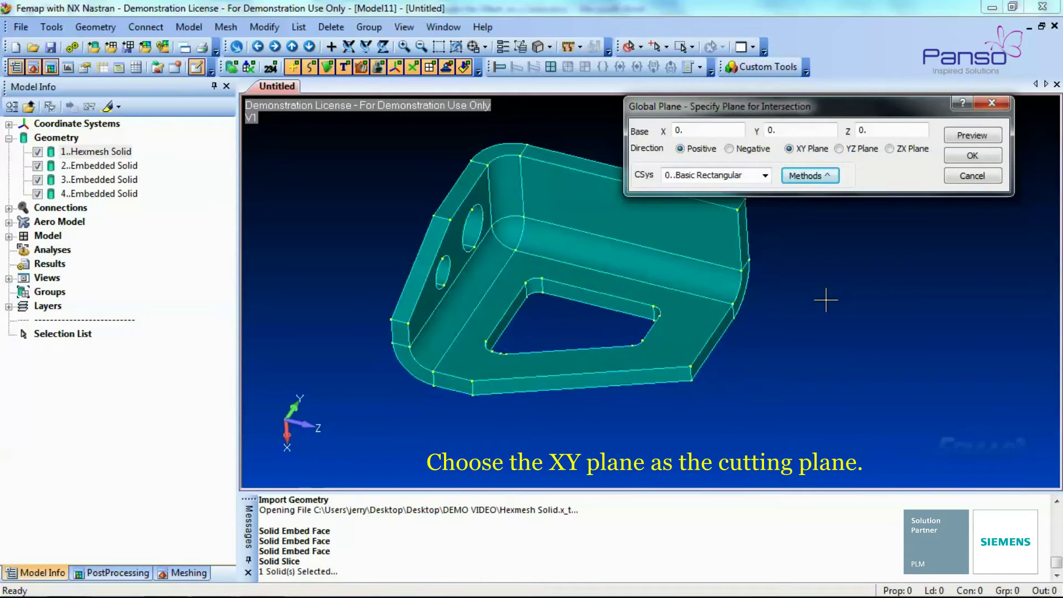
left_click(798, 154)
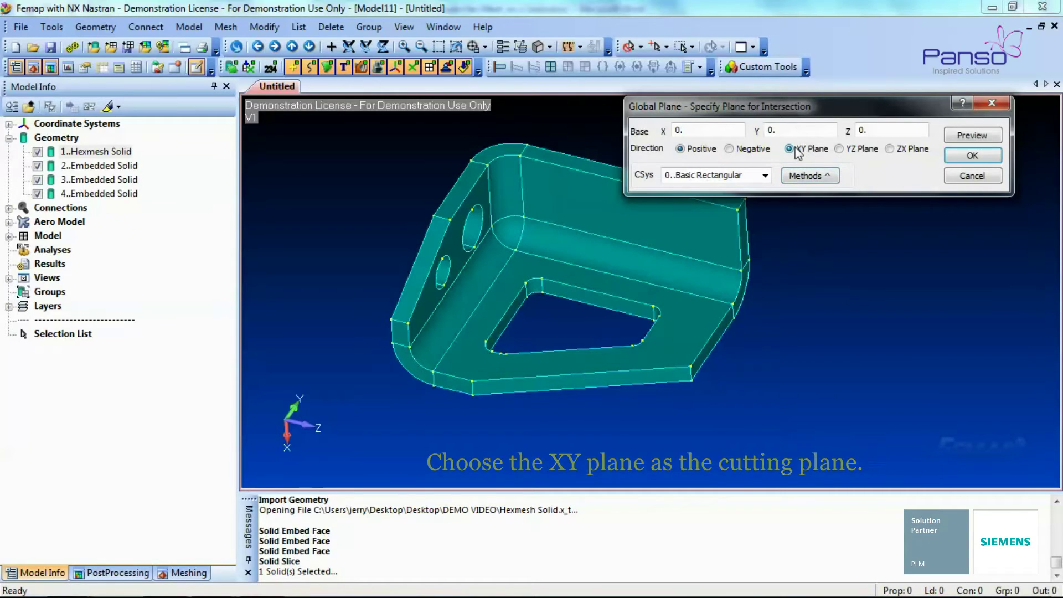
left_click(654, 131)
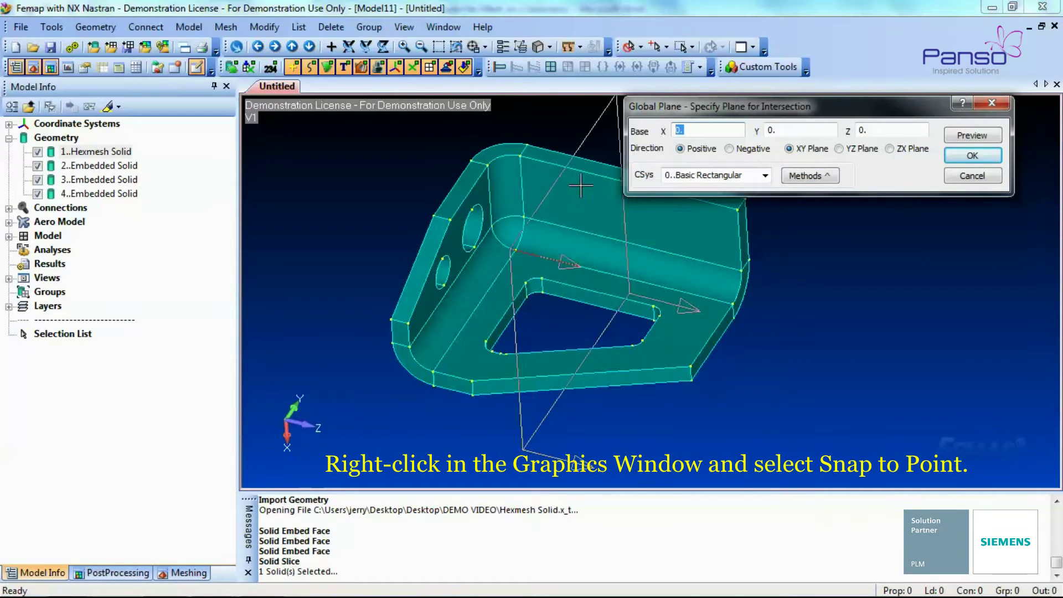
right_click(750, 264)
left_click(804, 385)
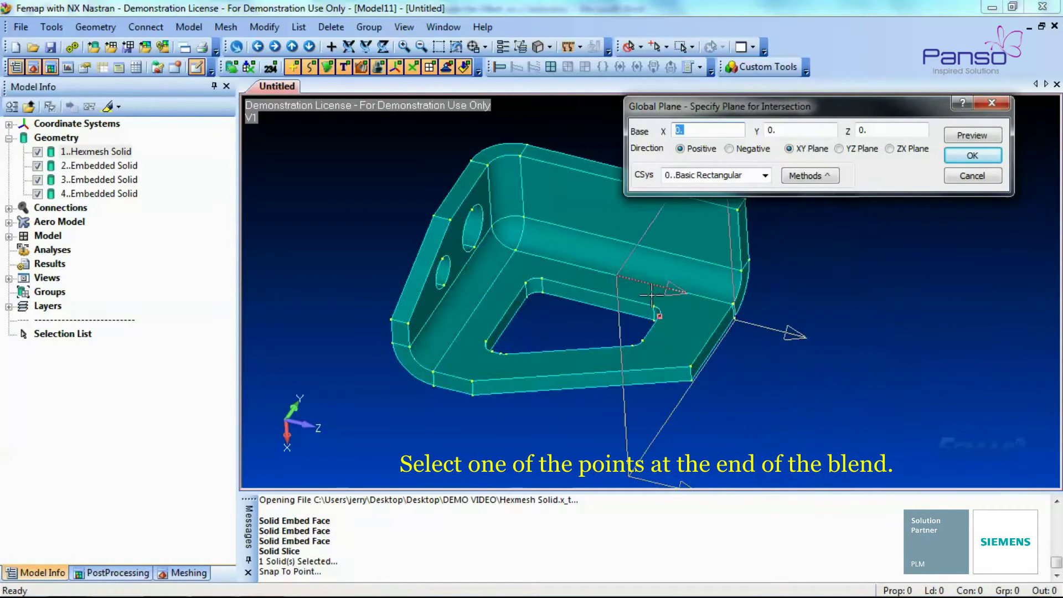
left_click(534, 222)
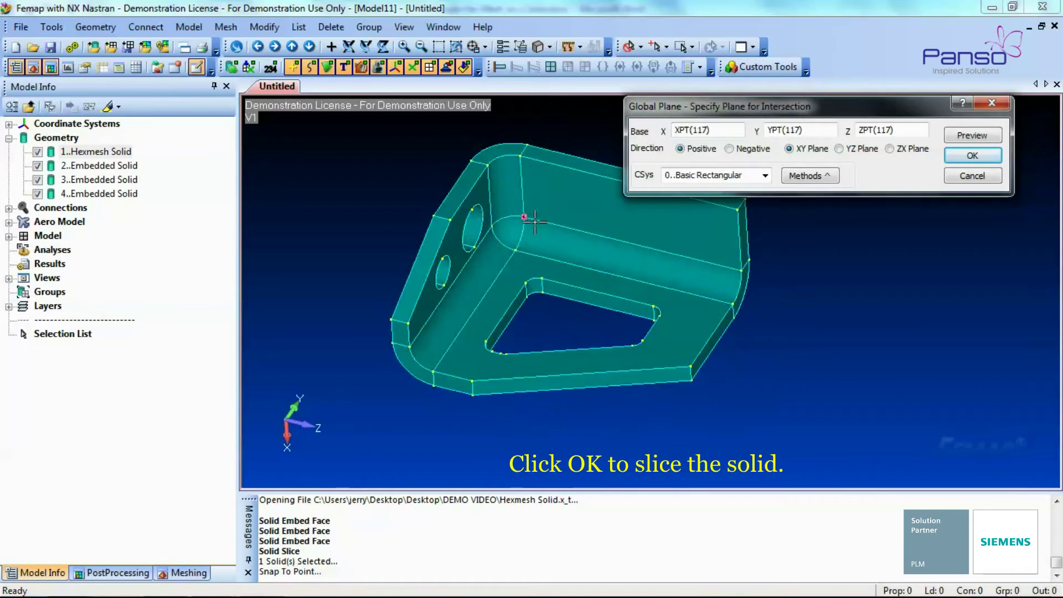
left_click(953, 159)
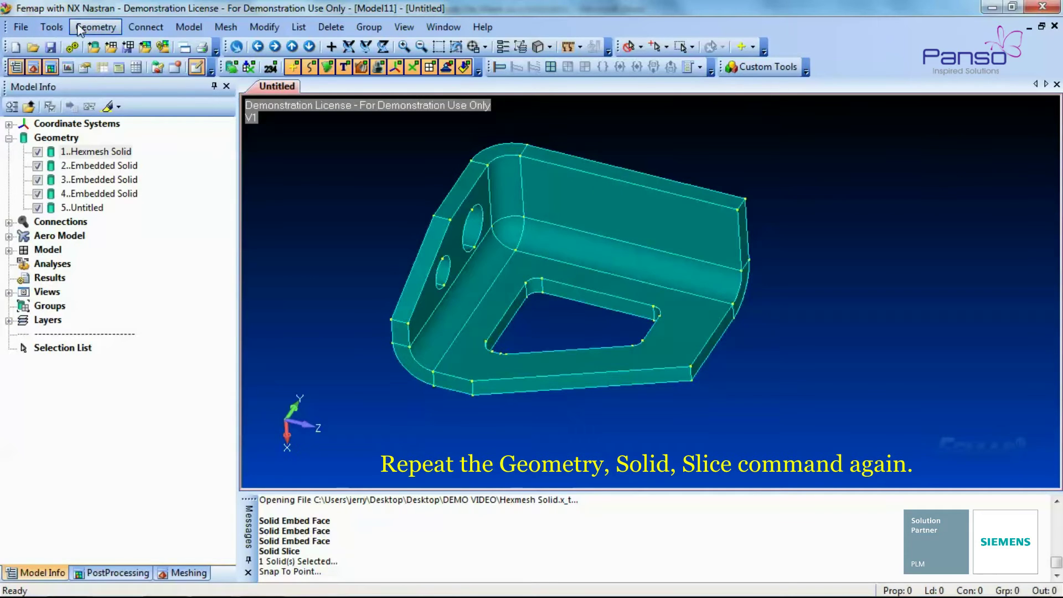
Step: Slice solid 5 with a ZX plane based on point 94 at the left blend end
left_click(95, 26)
left_click(106, 239)
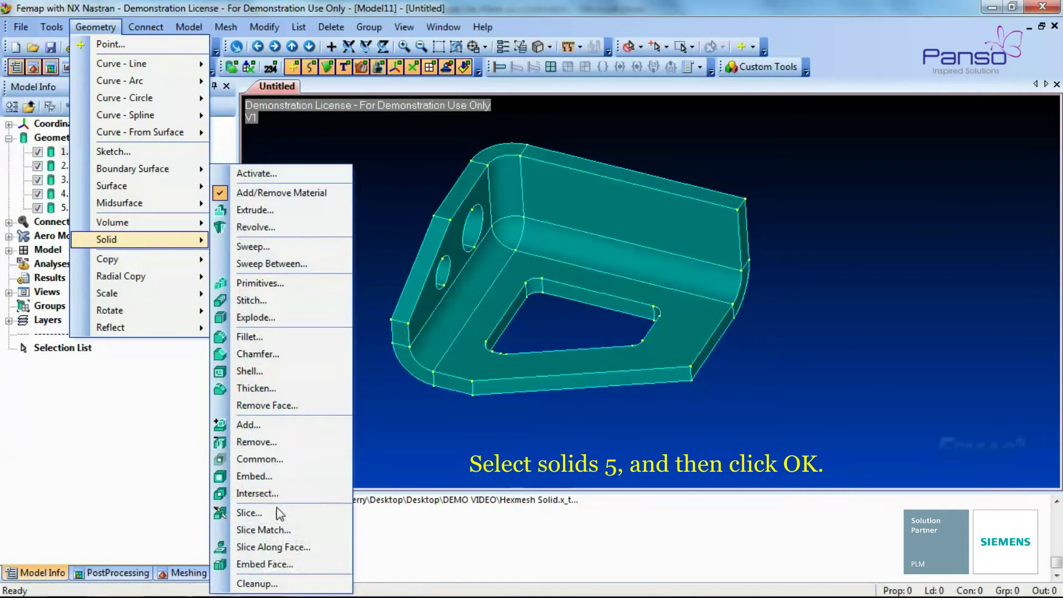
left_click(256, 512)
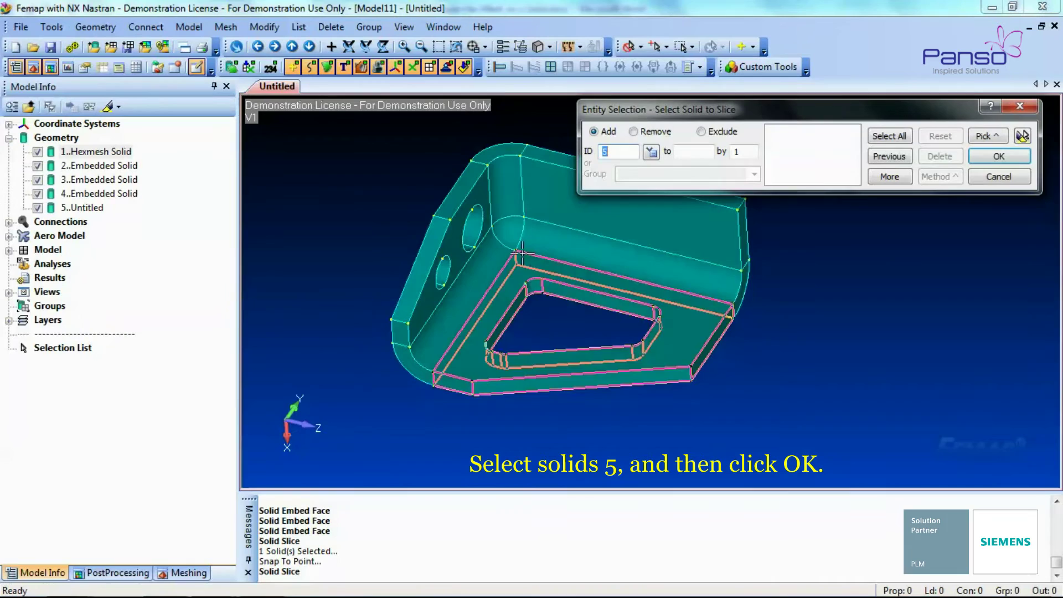
key("Return")
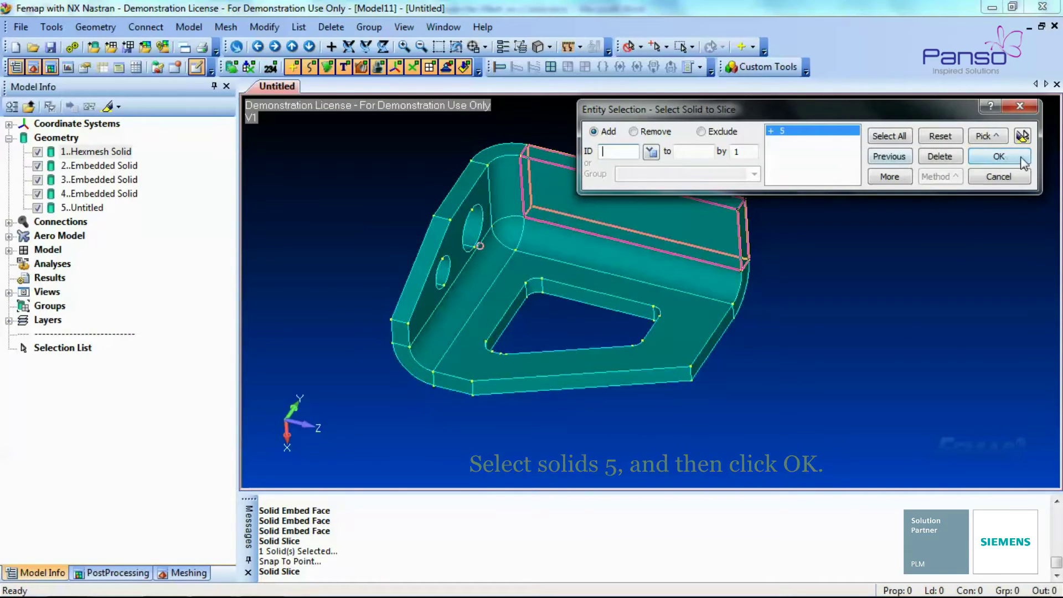
left_click(1021, 159)
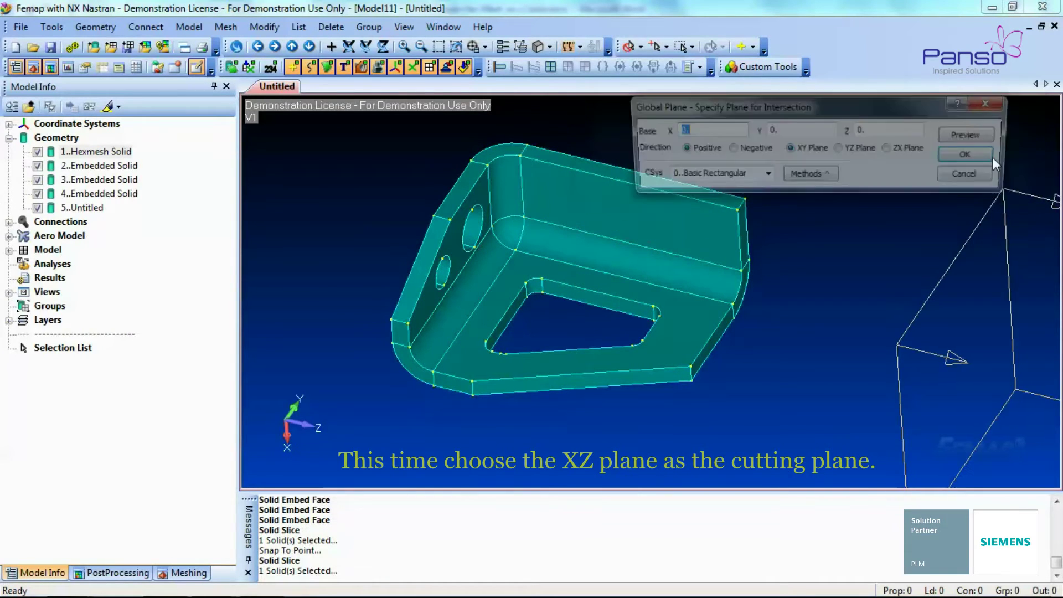
left_click(890, 150)
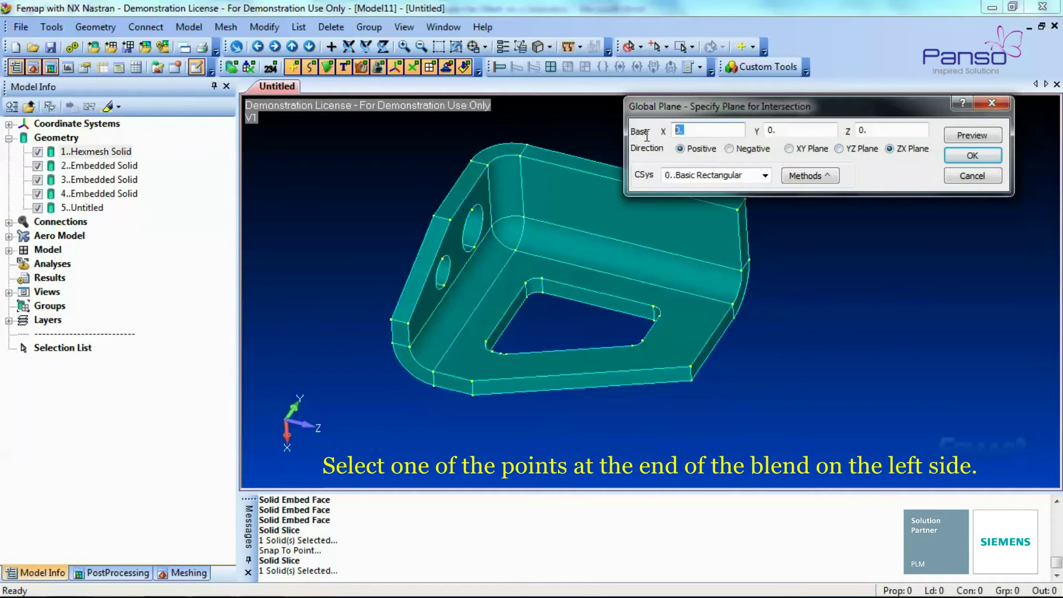
left_click(490, 220)
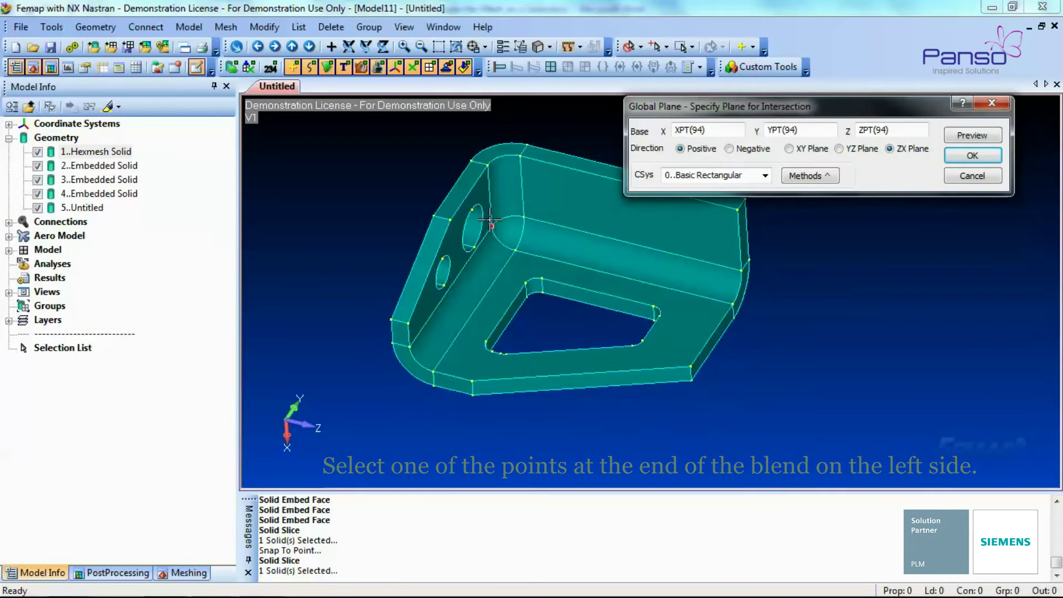
left_click(954, 157)
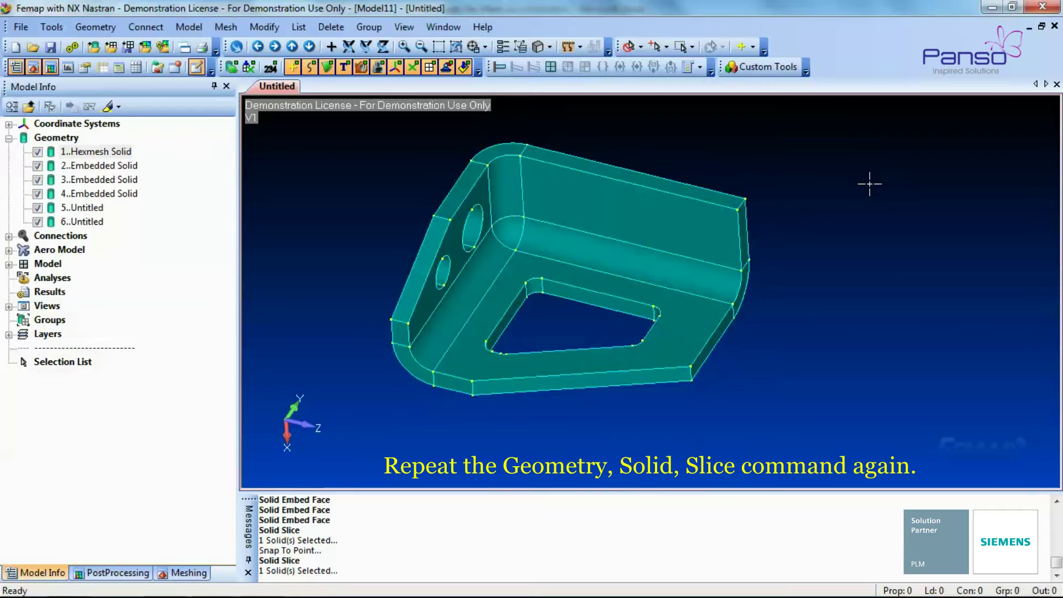
Step: Slice solid 5 with a YZ plane based on blend-end point 123, yielding solid 7
left_click(95, 27)
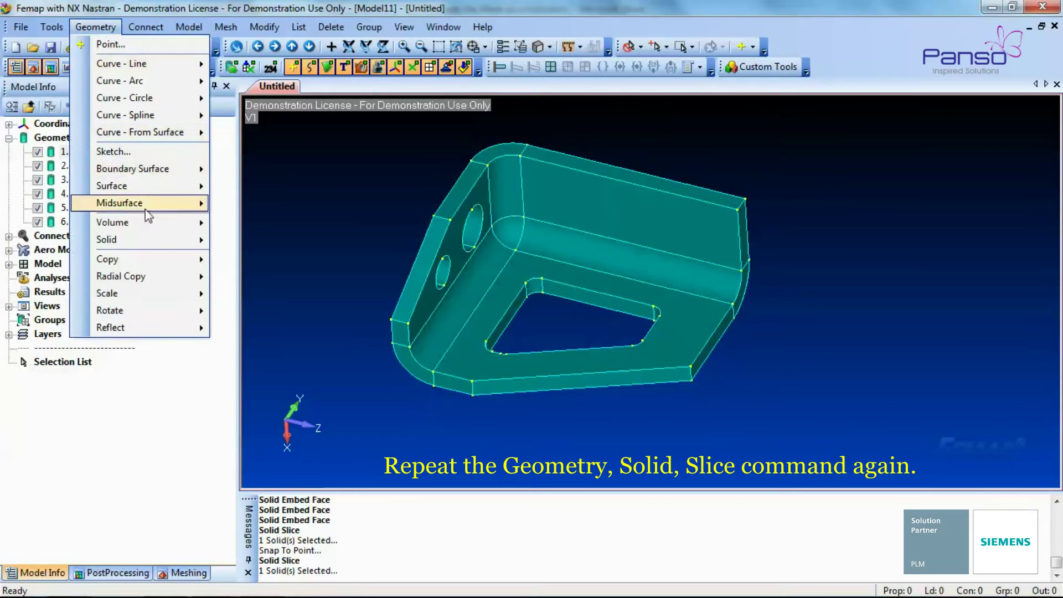
mouse_move(165, 242)
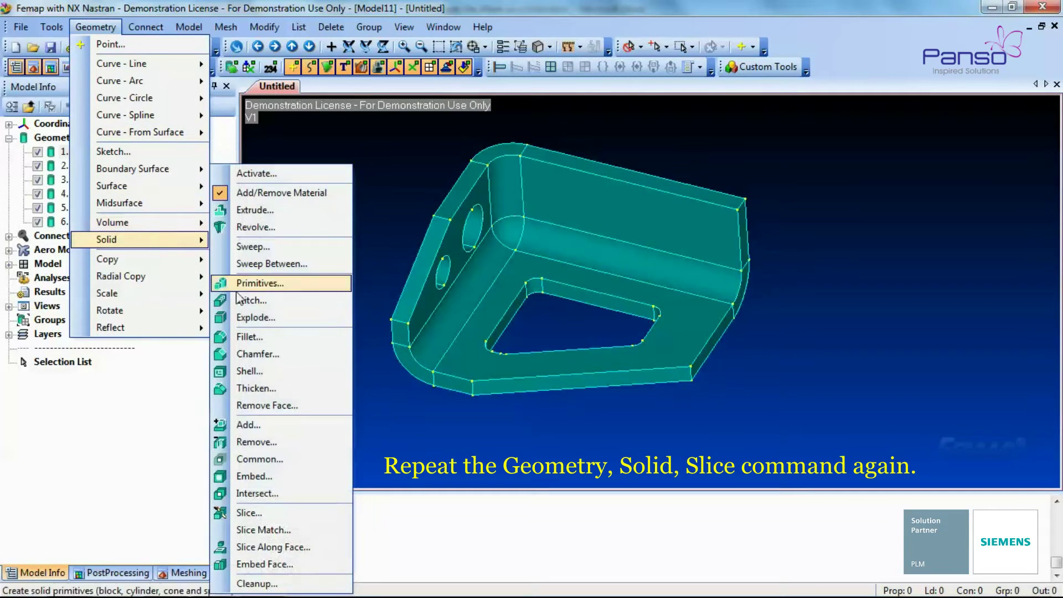
left_click(281, 510)
left_click(498, 200)
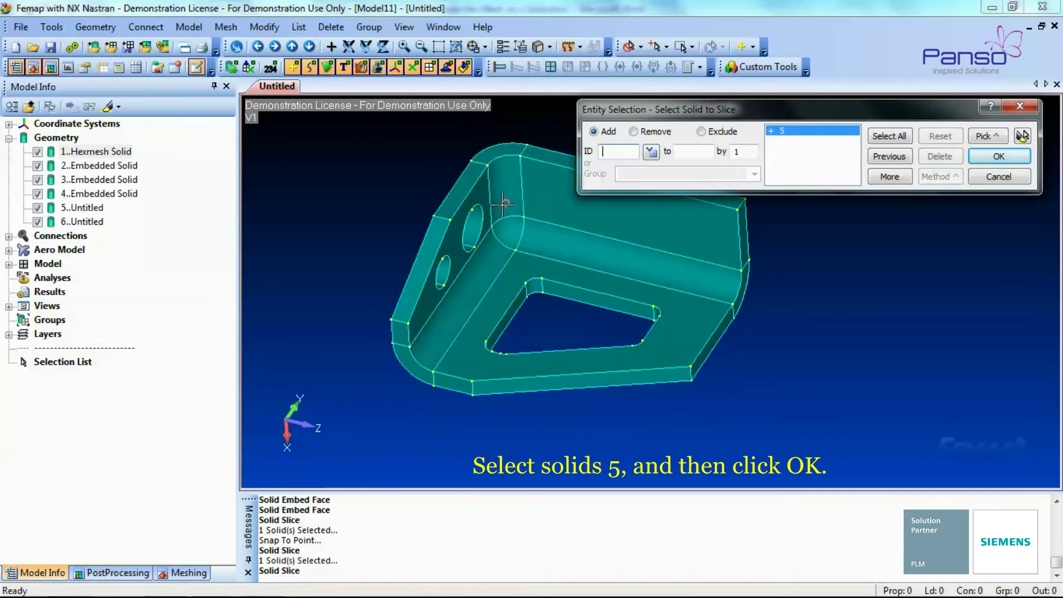
left_click(985, 160)
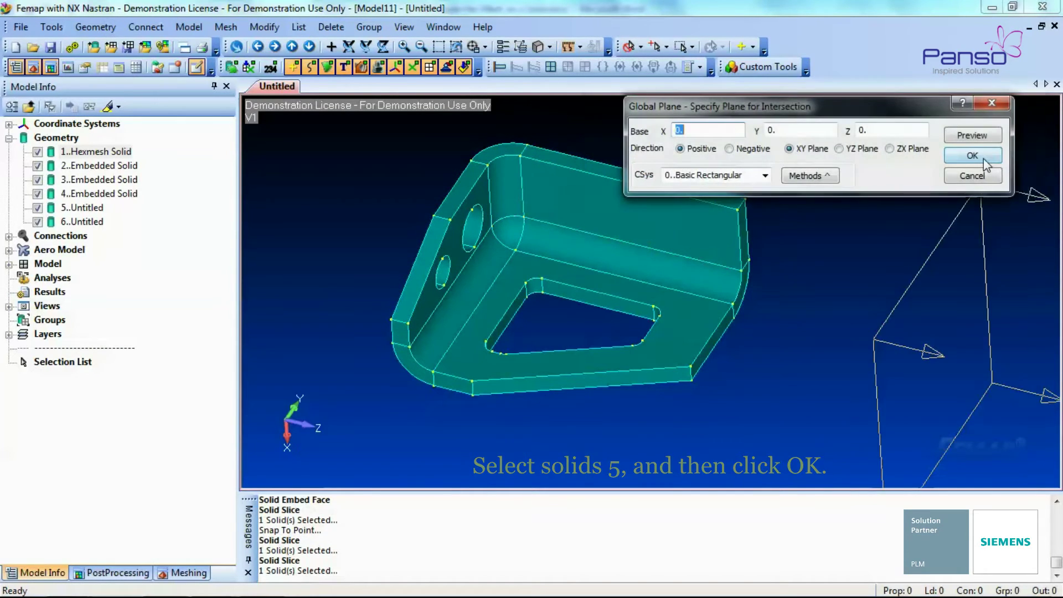
left_click(849, 150)
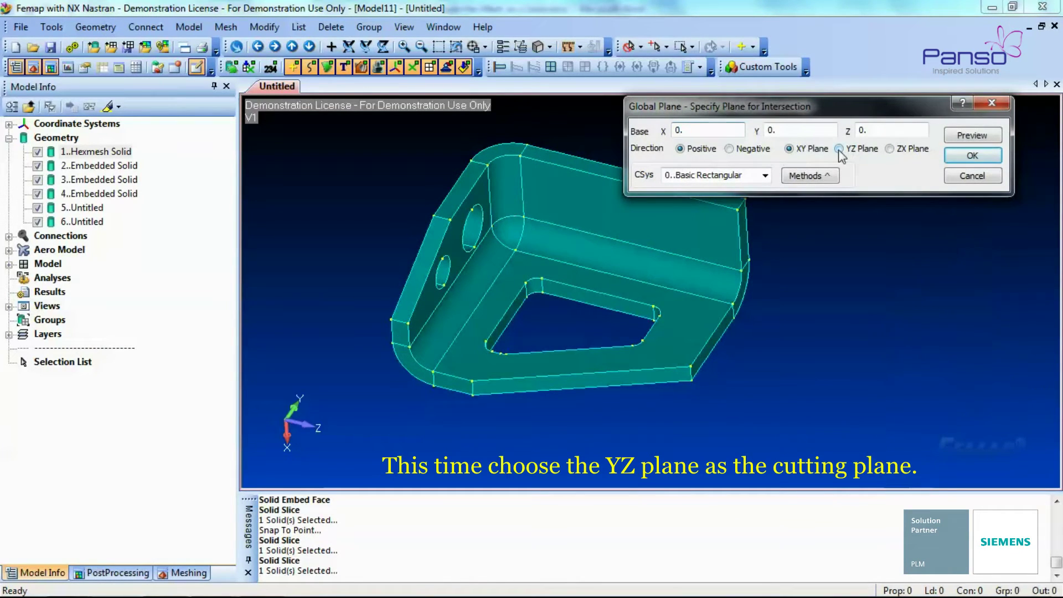
left_click(519, 214)
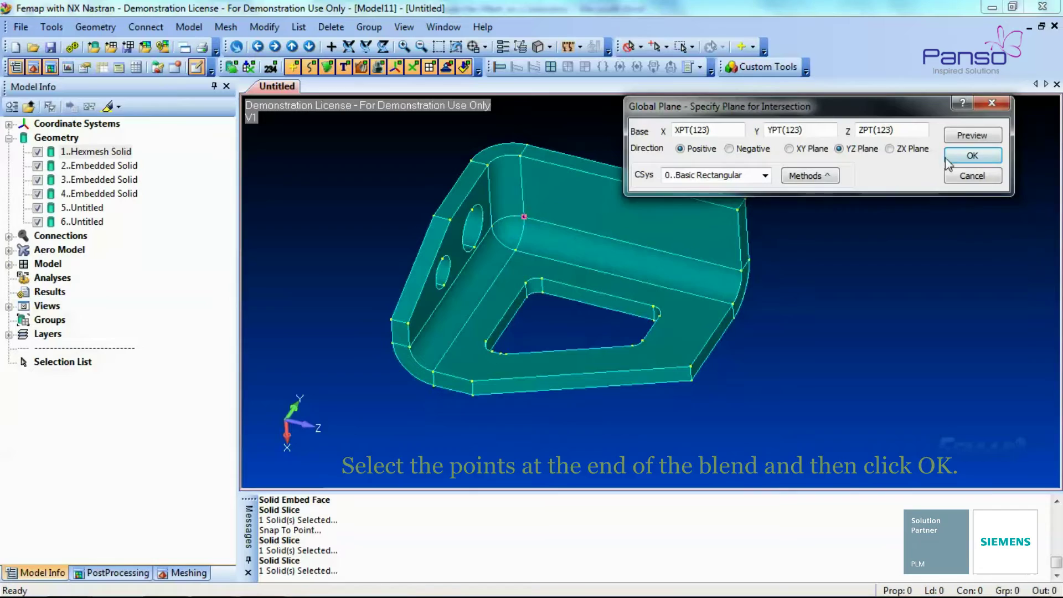
left_click(973, 155)
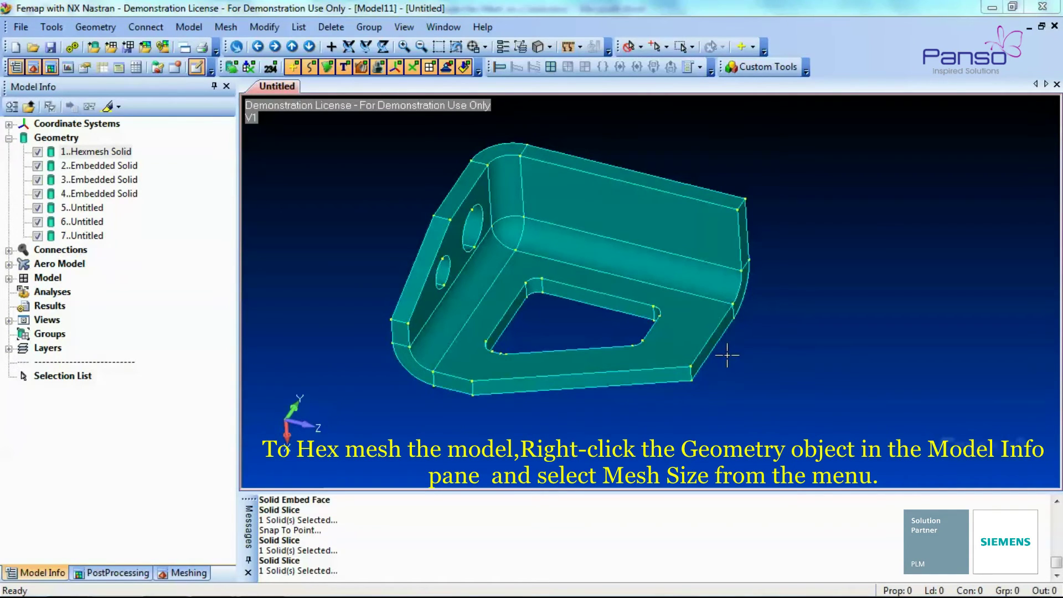
Step: Apply automatic Hex Meshing mesh sizes to all seven solids, linking their shared surfaces
right_click(61, 139)
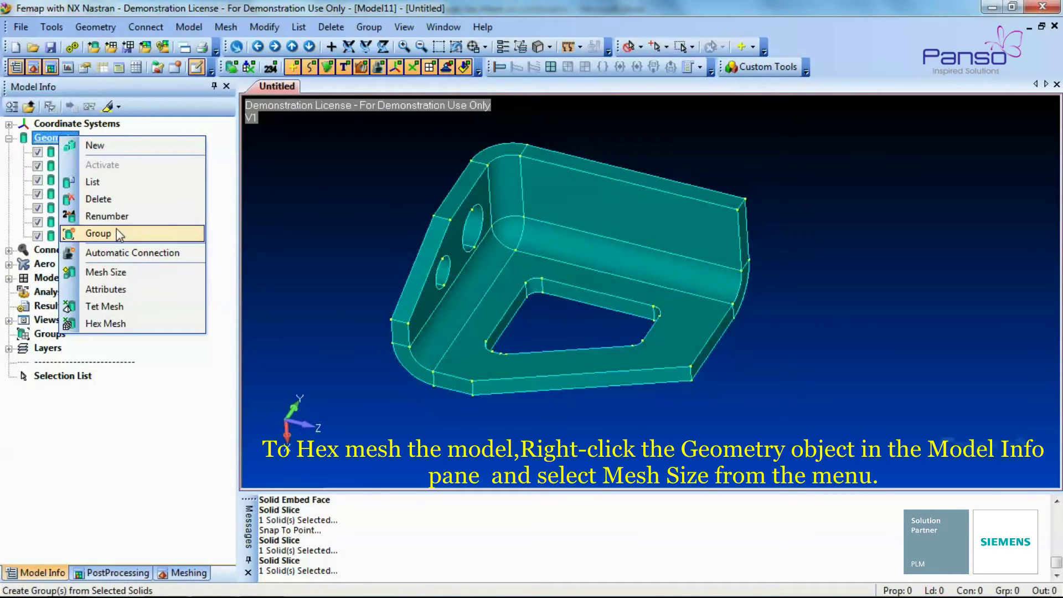
left_click(105, 271)
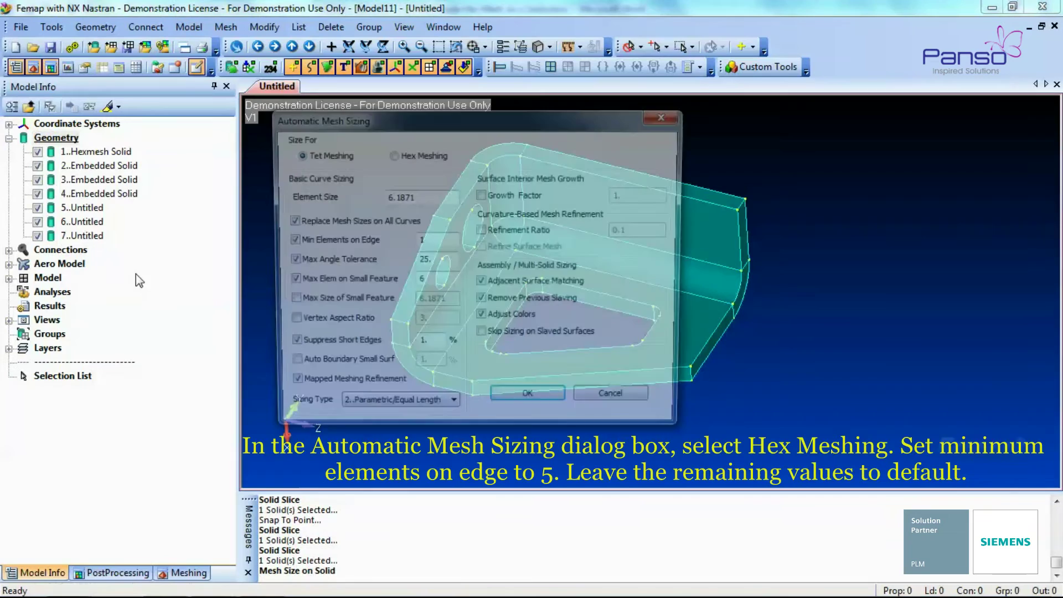
left_click(392, 155)
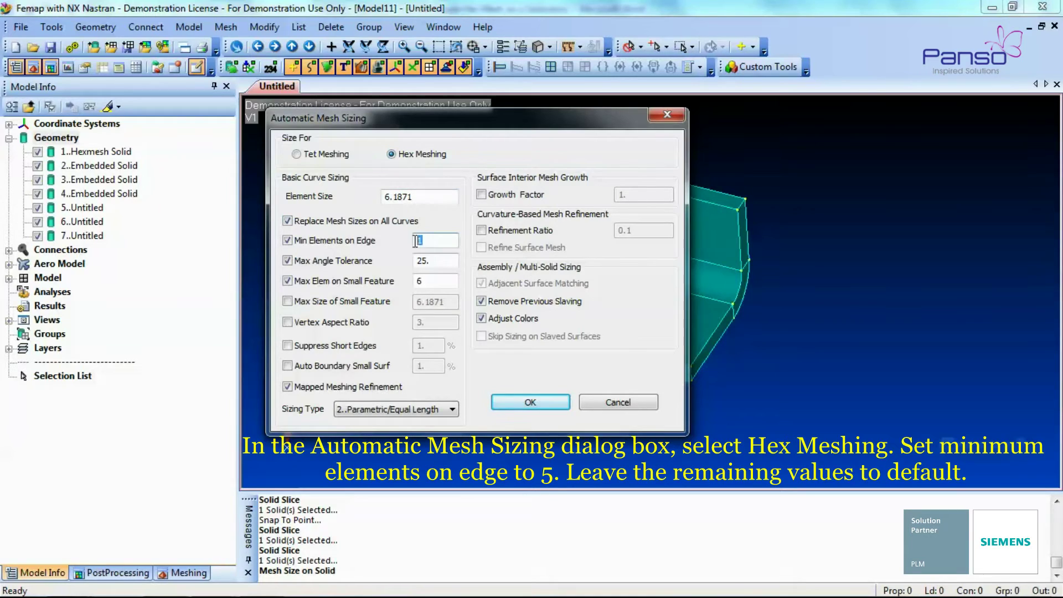
left_click(520, 404)
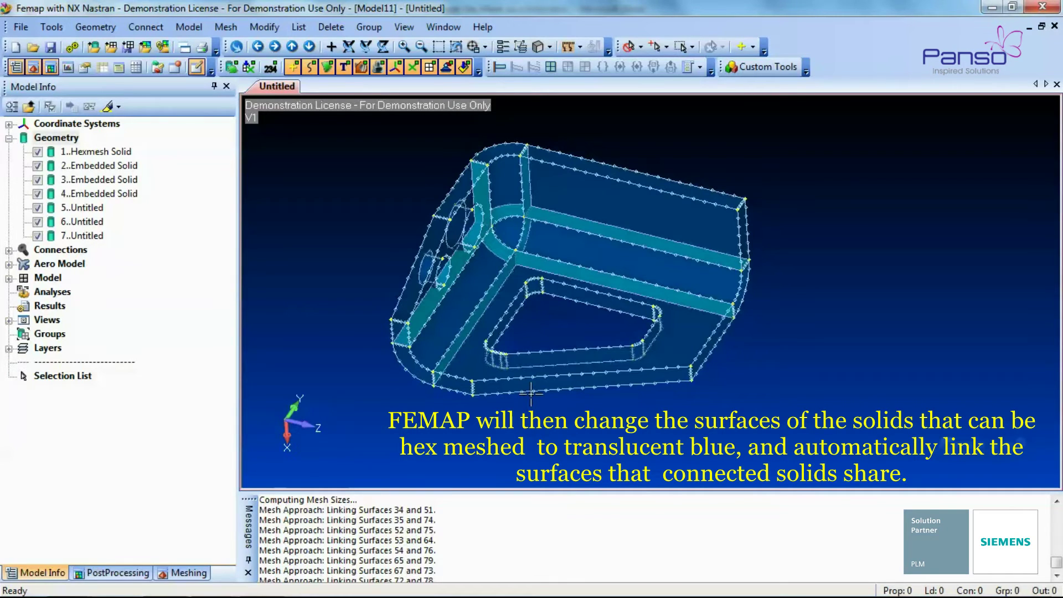
middle_click_drag(520, 406, 523, 398)
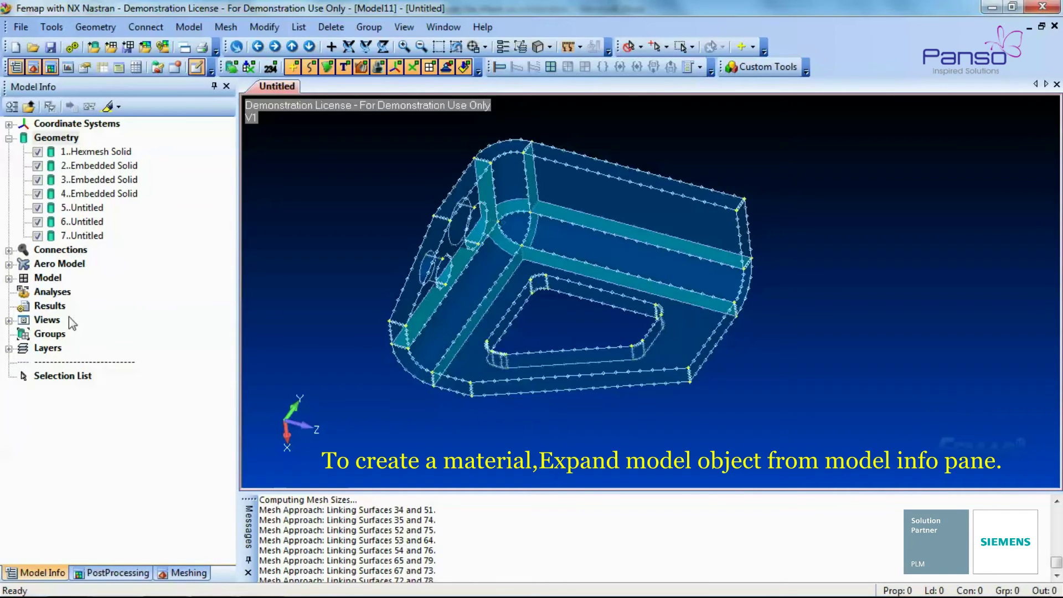
Step: Create Material 1 by loading 16-25-6 Stainless Steel from the material library
left_click(9, 279)
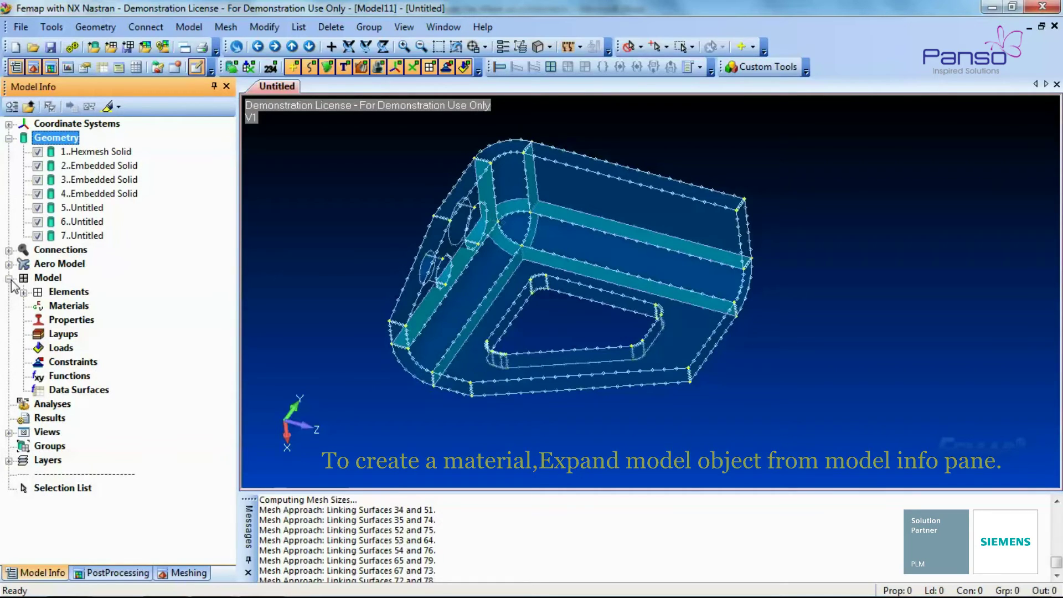
right_click(62, 309)
left_click(99, 317)
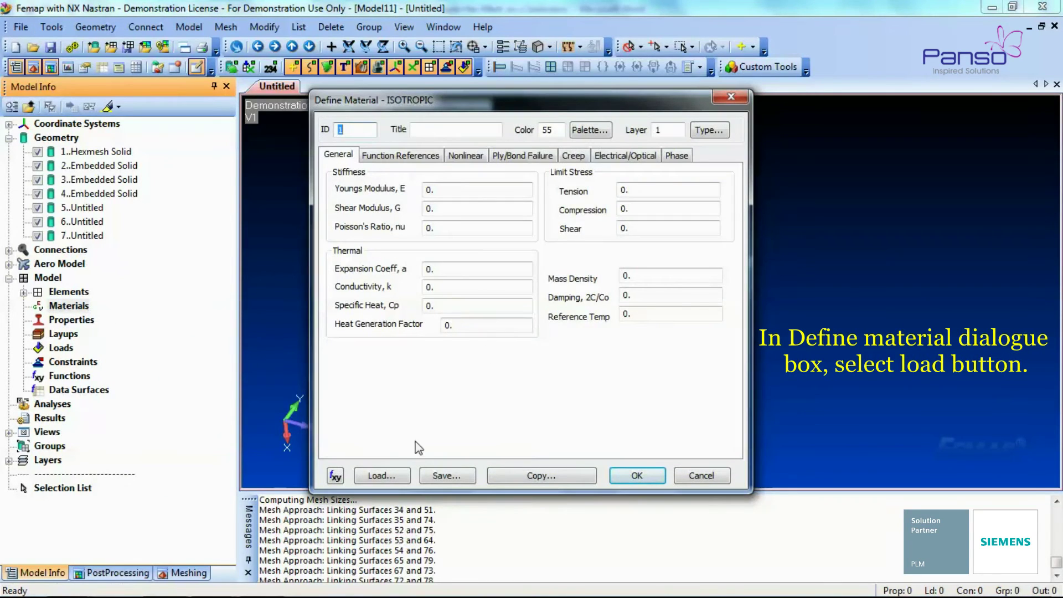
left_click(396, 479)
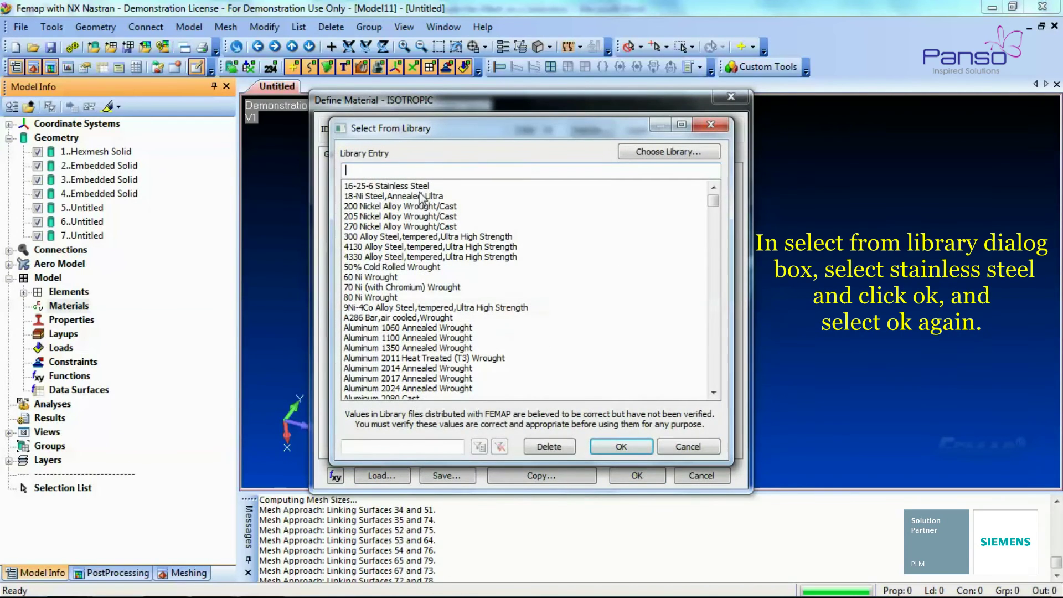
left_click(419, 191)
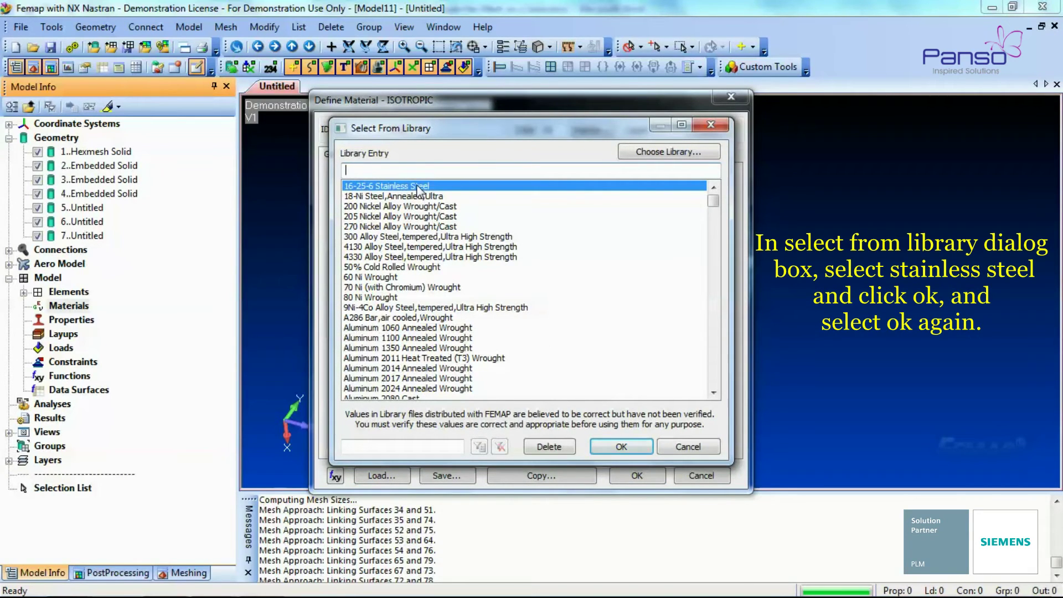
left_click(419, 188)
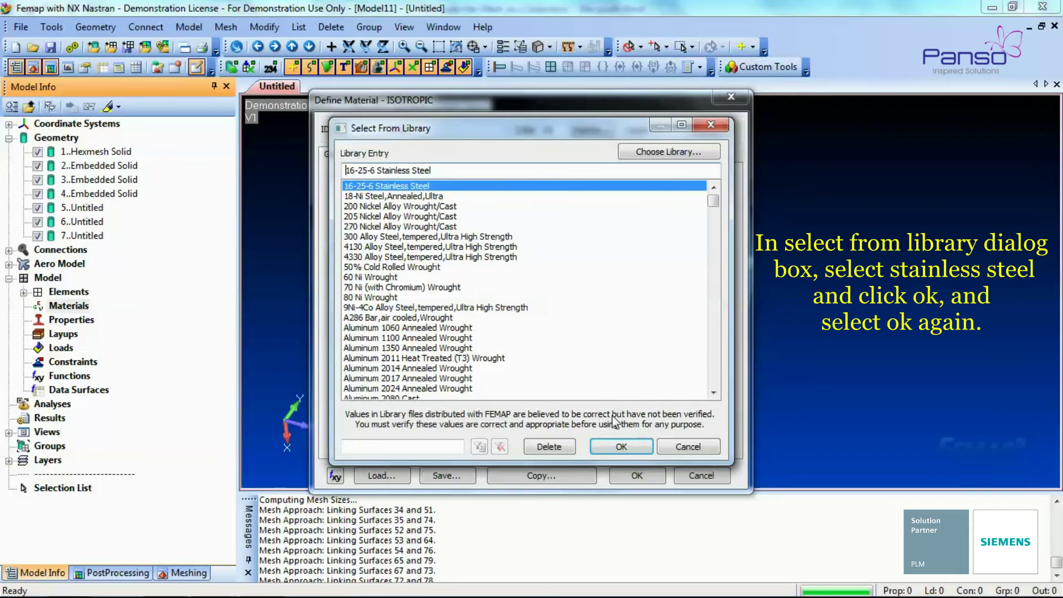
left_click(624, 445)
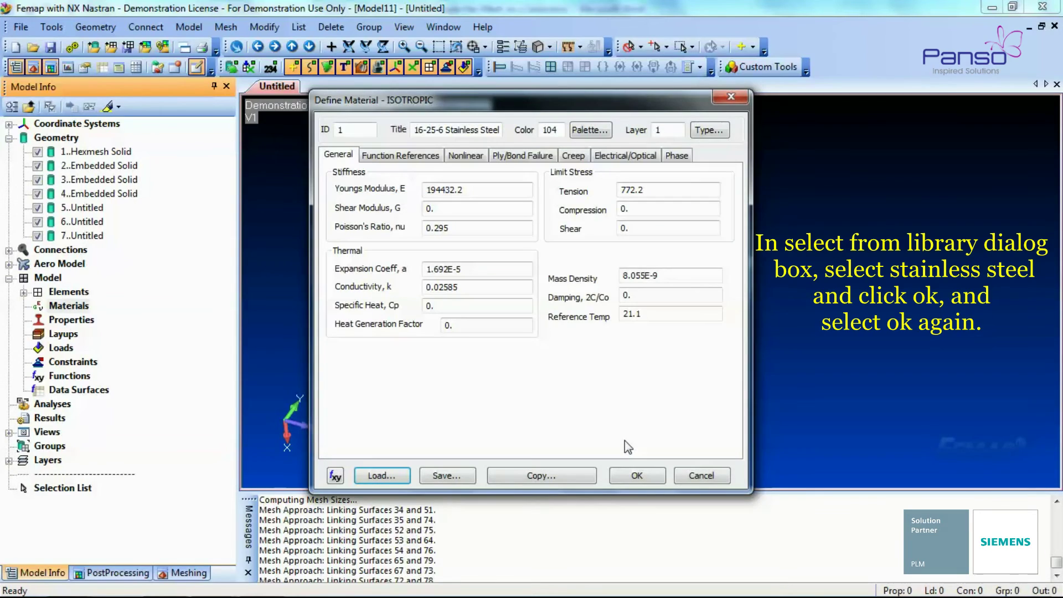
left_click(635, 477)
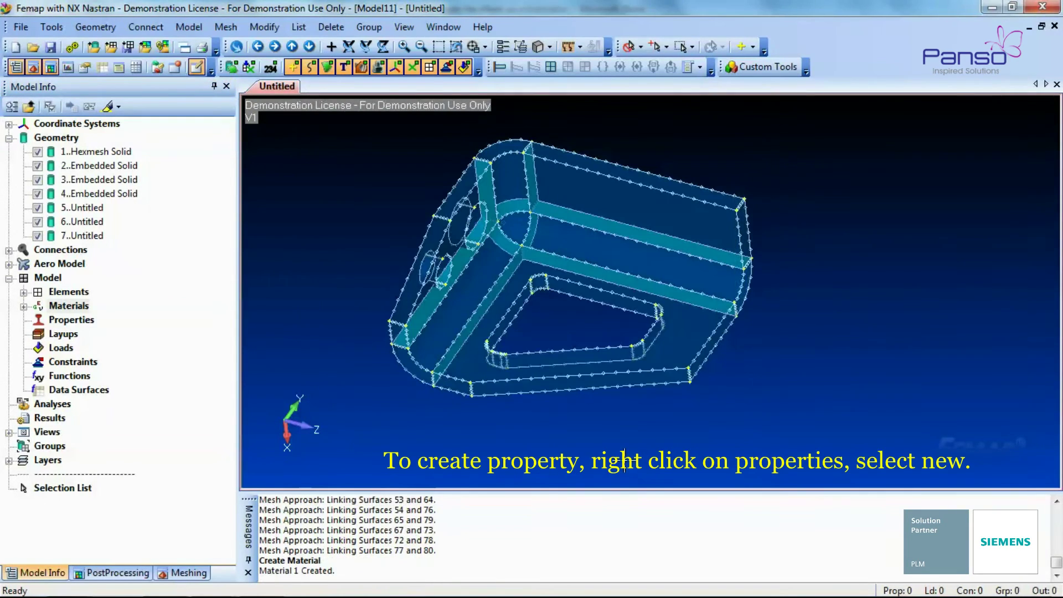
Step: Create Solid-type Property 1 titled 'Steel' using the 16-25-6 Stainless Steel material
right_click(91, 323)
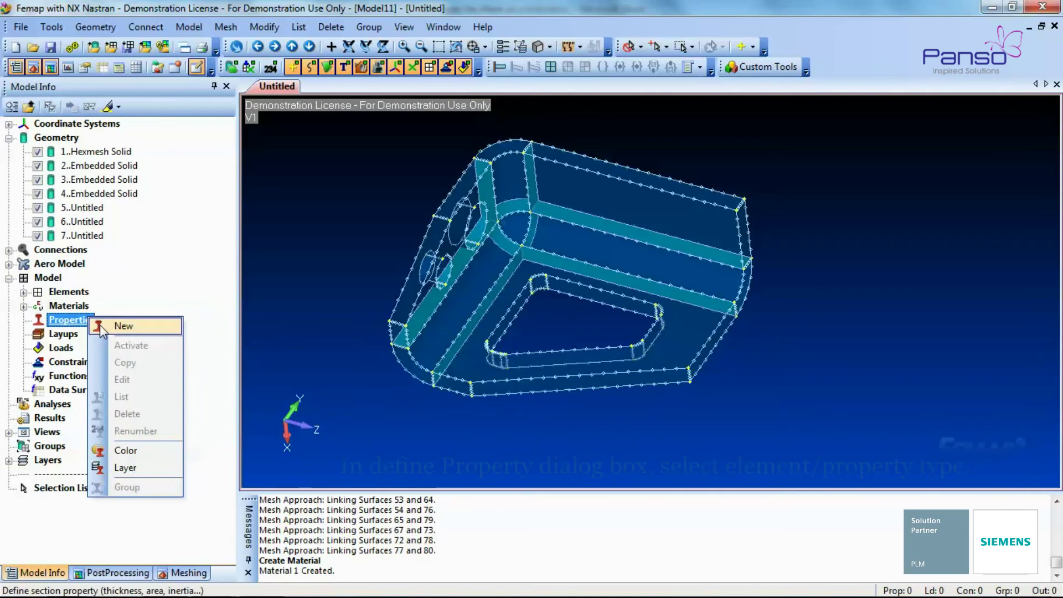
left_click(123, 326)
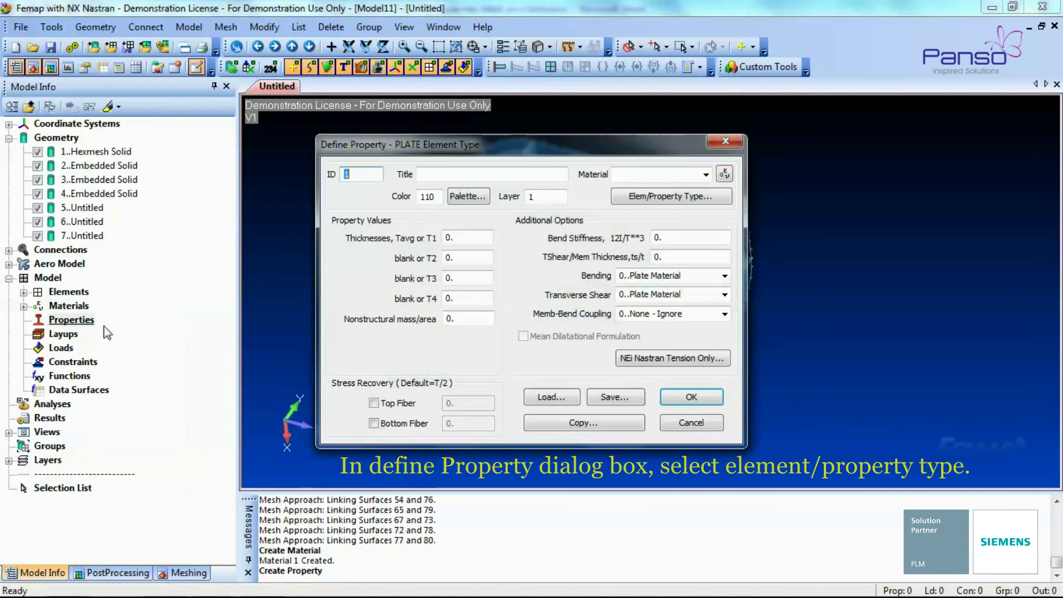
left_click(665, 198)
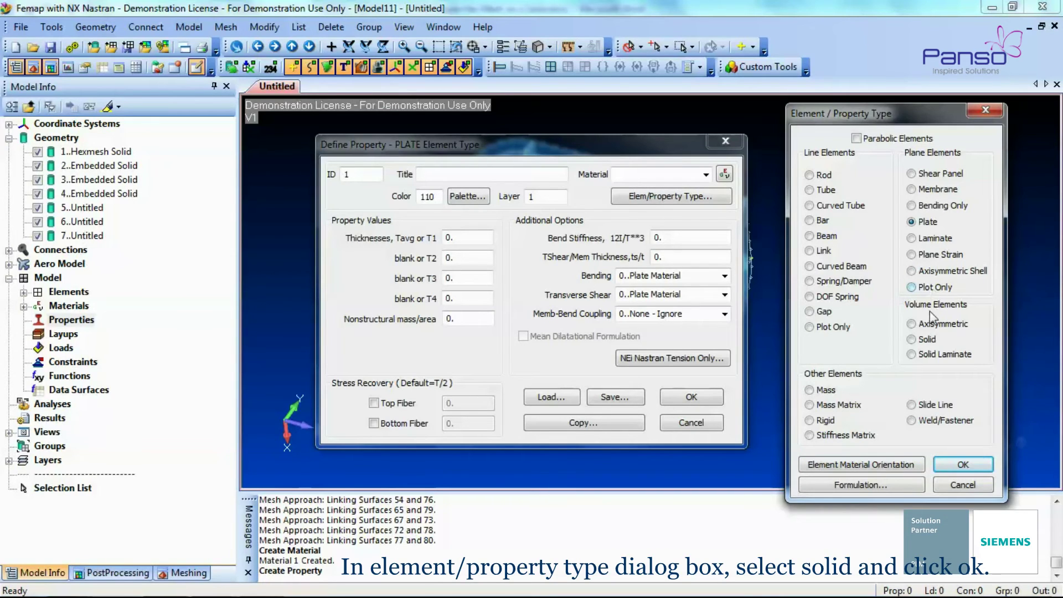
left_click(927, 339)
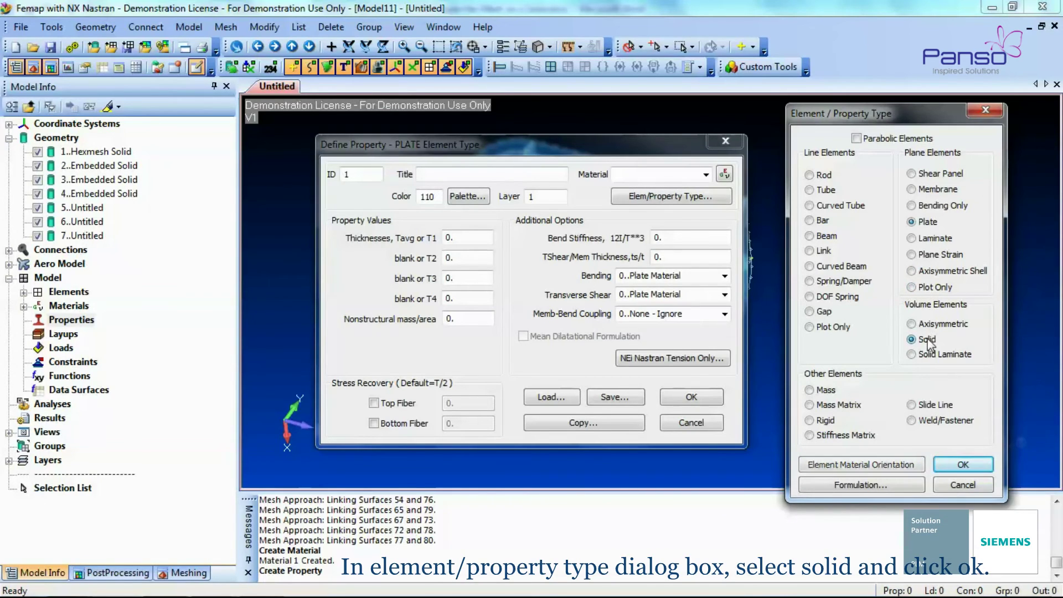
left_click(960, 465)
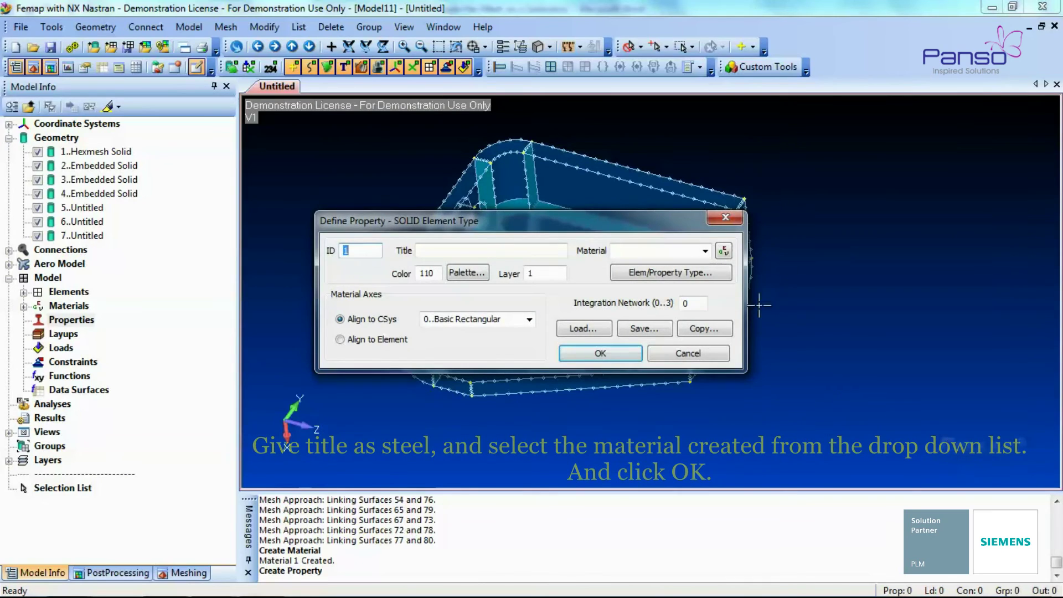
left_click(559, 250)
type("S")
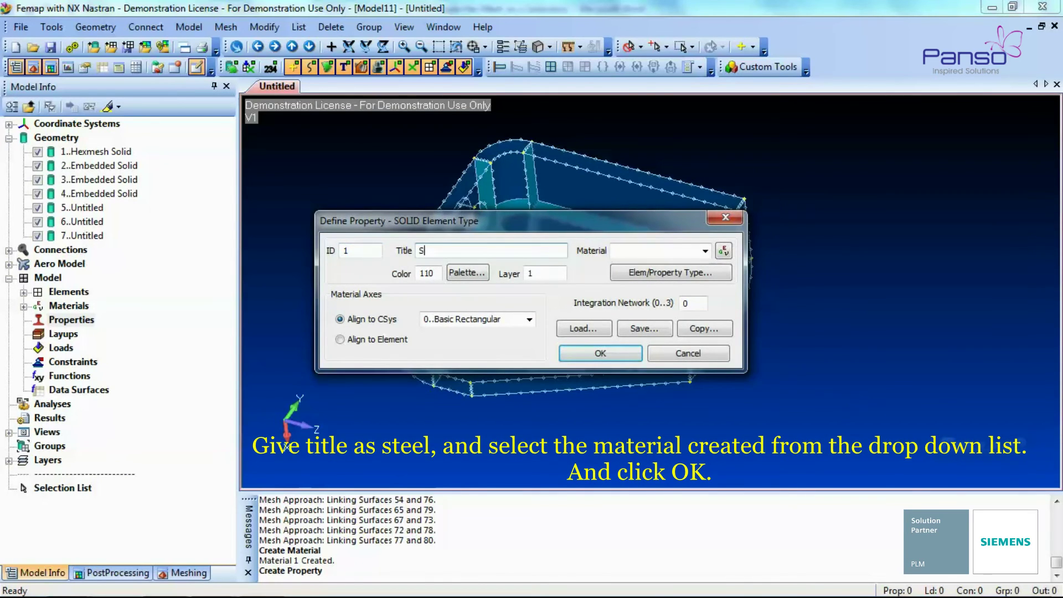
type("teel")
left_click(705, 251)
left_click(699, 266)
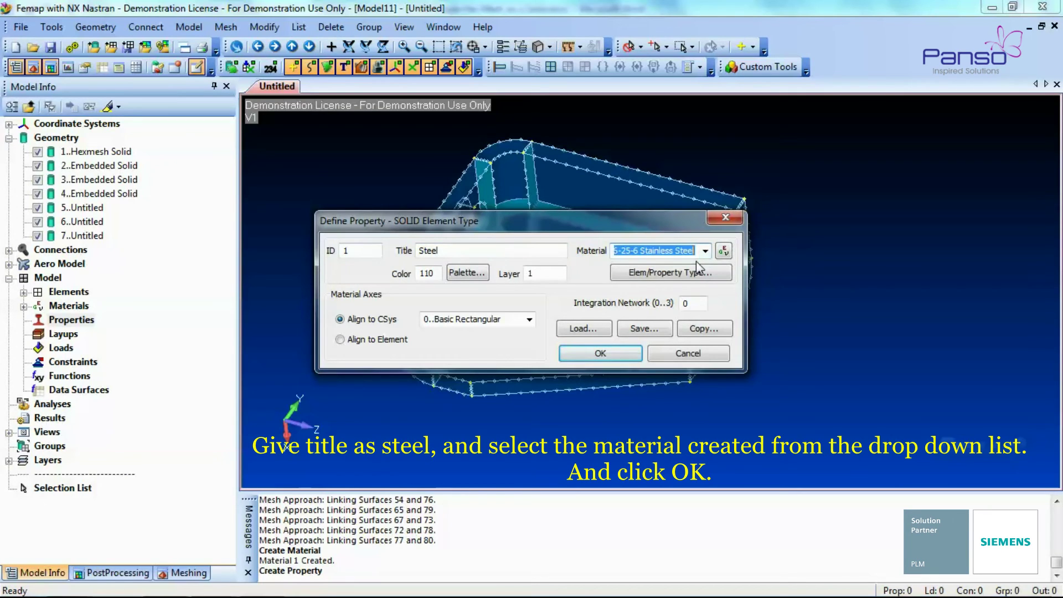
left_click(624, 352)
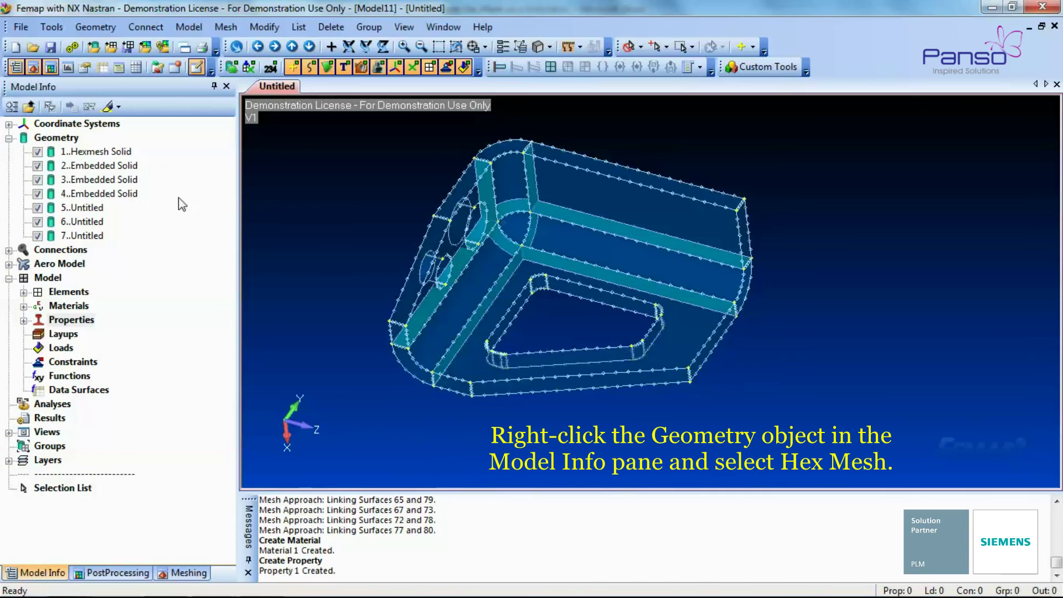
Step: Hex-mesh the solids with Property 1 Steel, producing 5412 nodes and 4095 elements
right_click(61, 142)
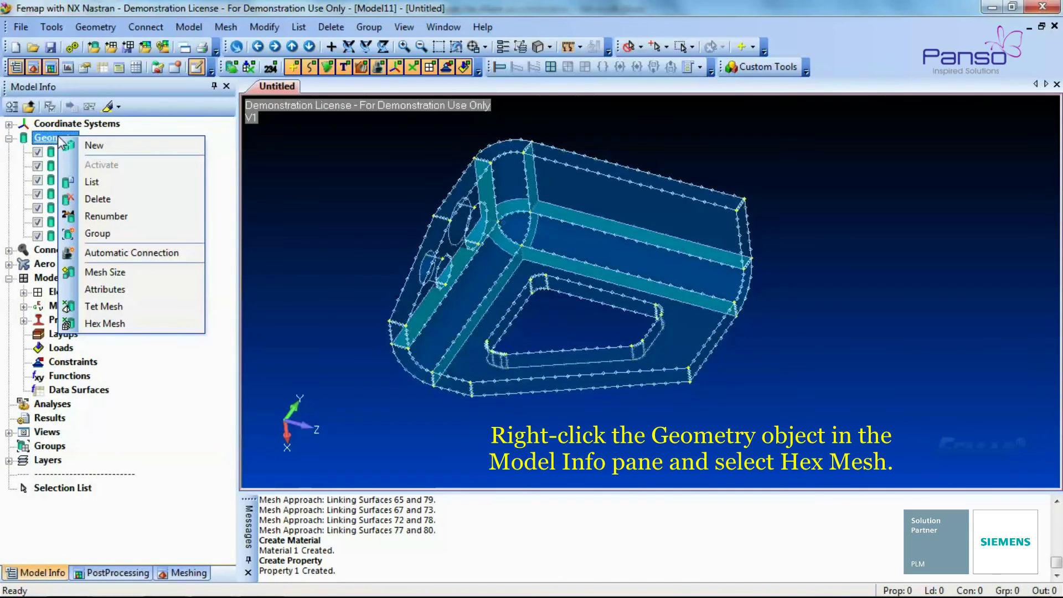
left_click(123, 323)
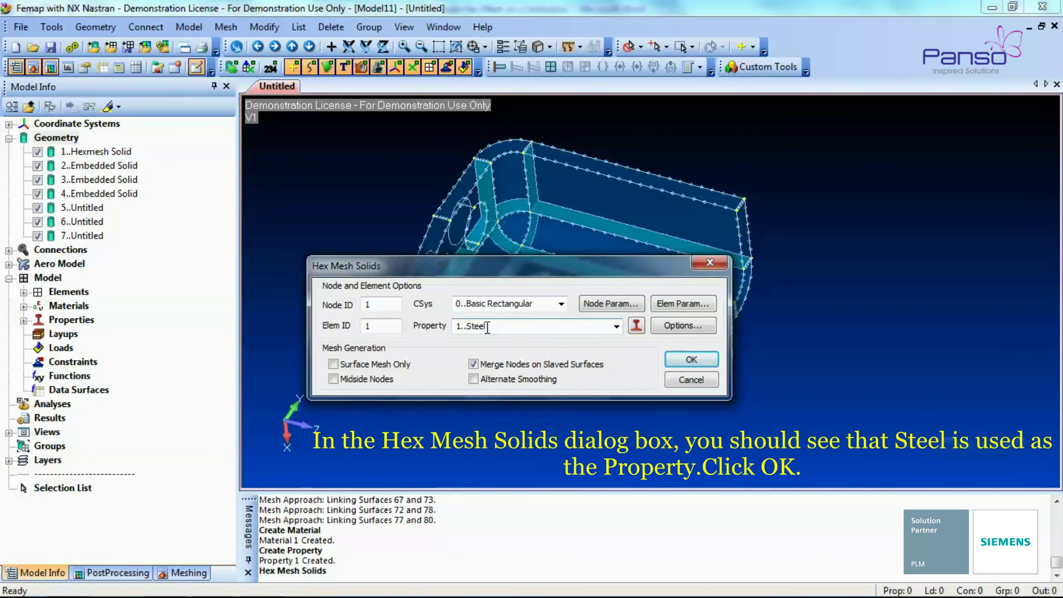
left_click(684, 360)
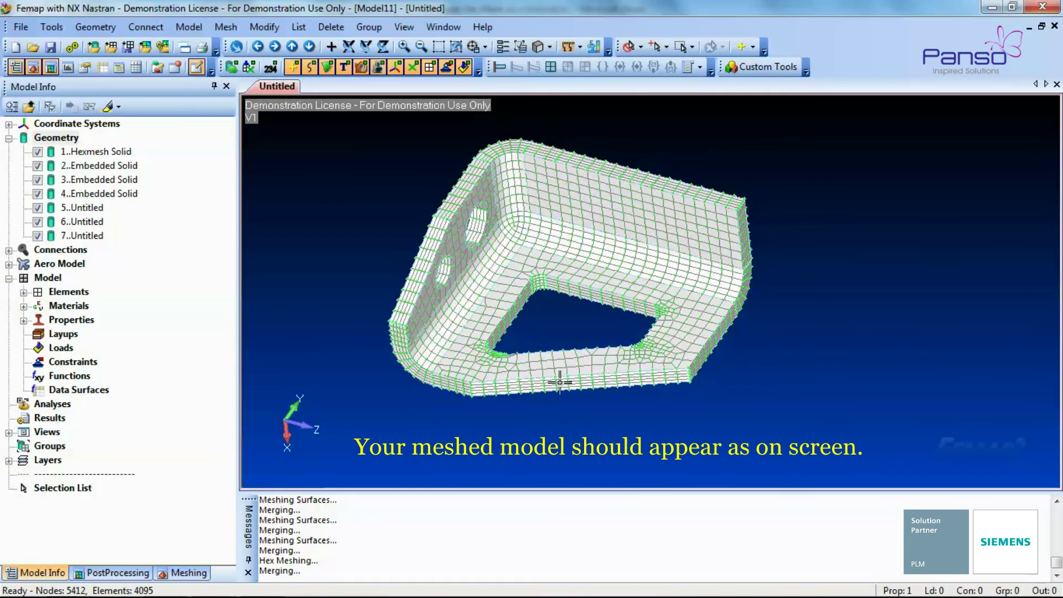
mouse_move(535, 388)
middle_mouse_down()
mouse_move(524, 344)
mouse_move(482, 372)
mouse_move(536, 406)
middle_mouse_up()
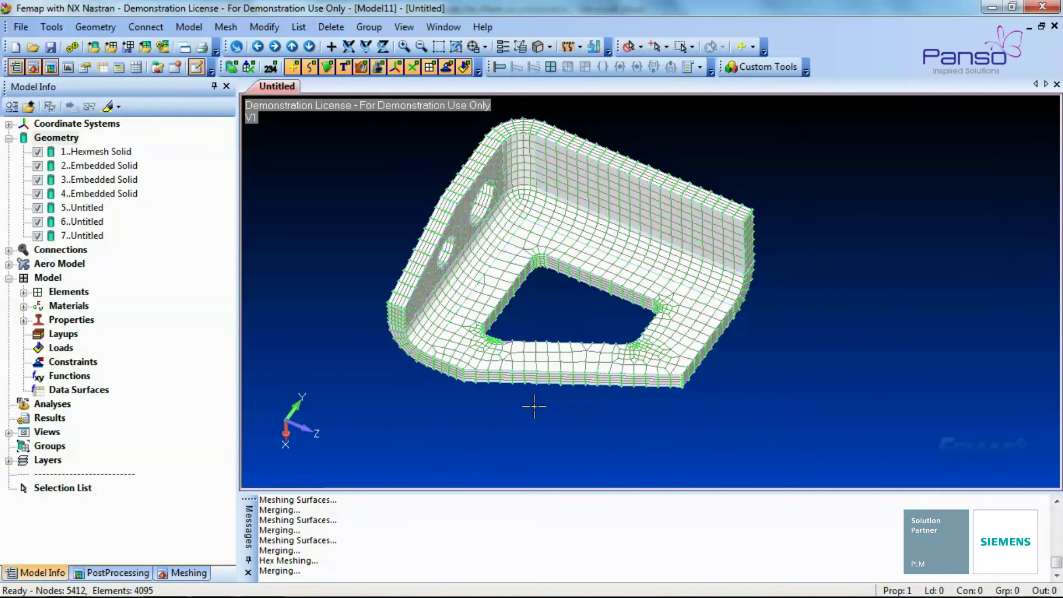